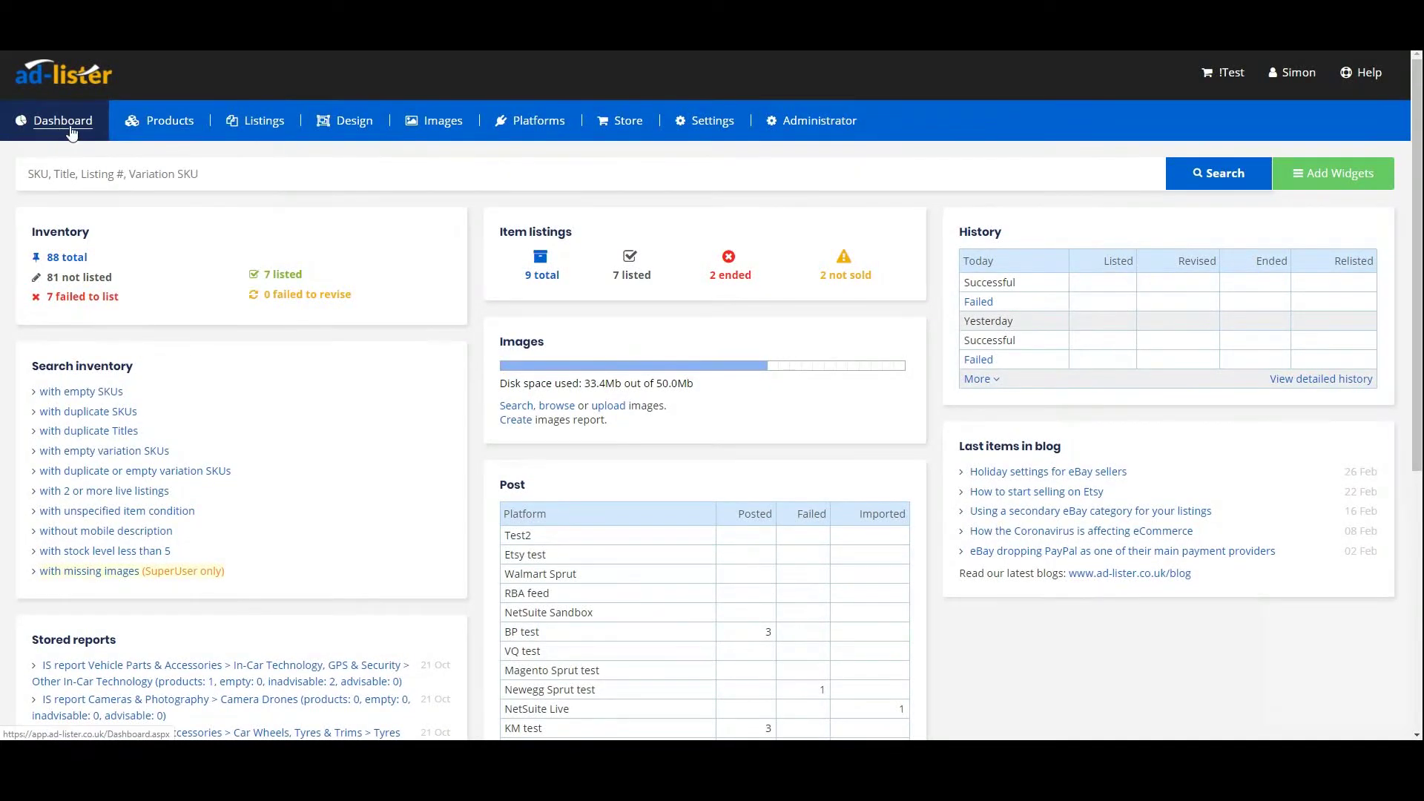
Open the Listing Template Builder and start a new design from the Black default template.
{"action": "mouse_move", "coordinate": [335, 138]}
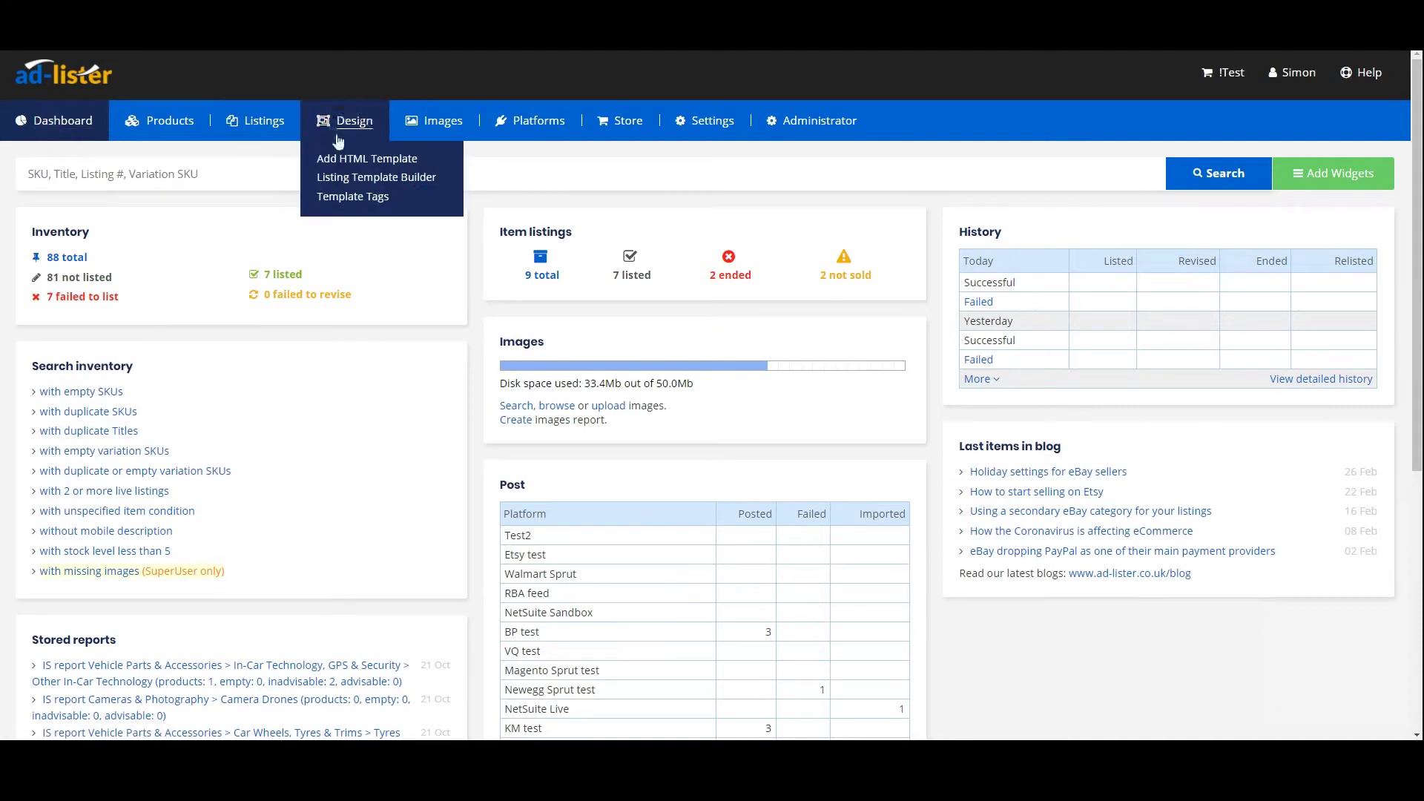
{"action": "left_click", "coordinate": [409, 184]}
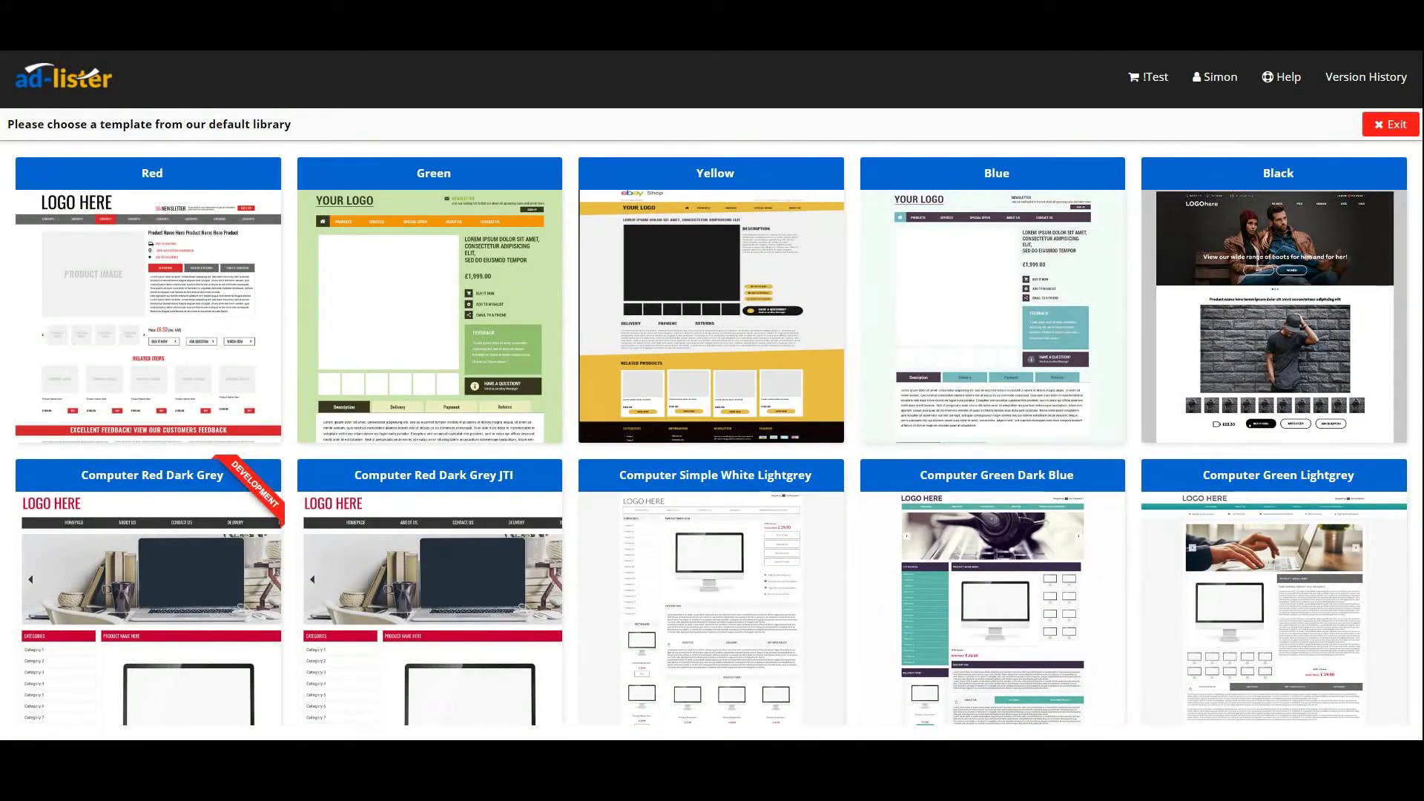
{"action": "mouse_move", "coordinate": [1272, 402]}
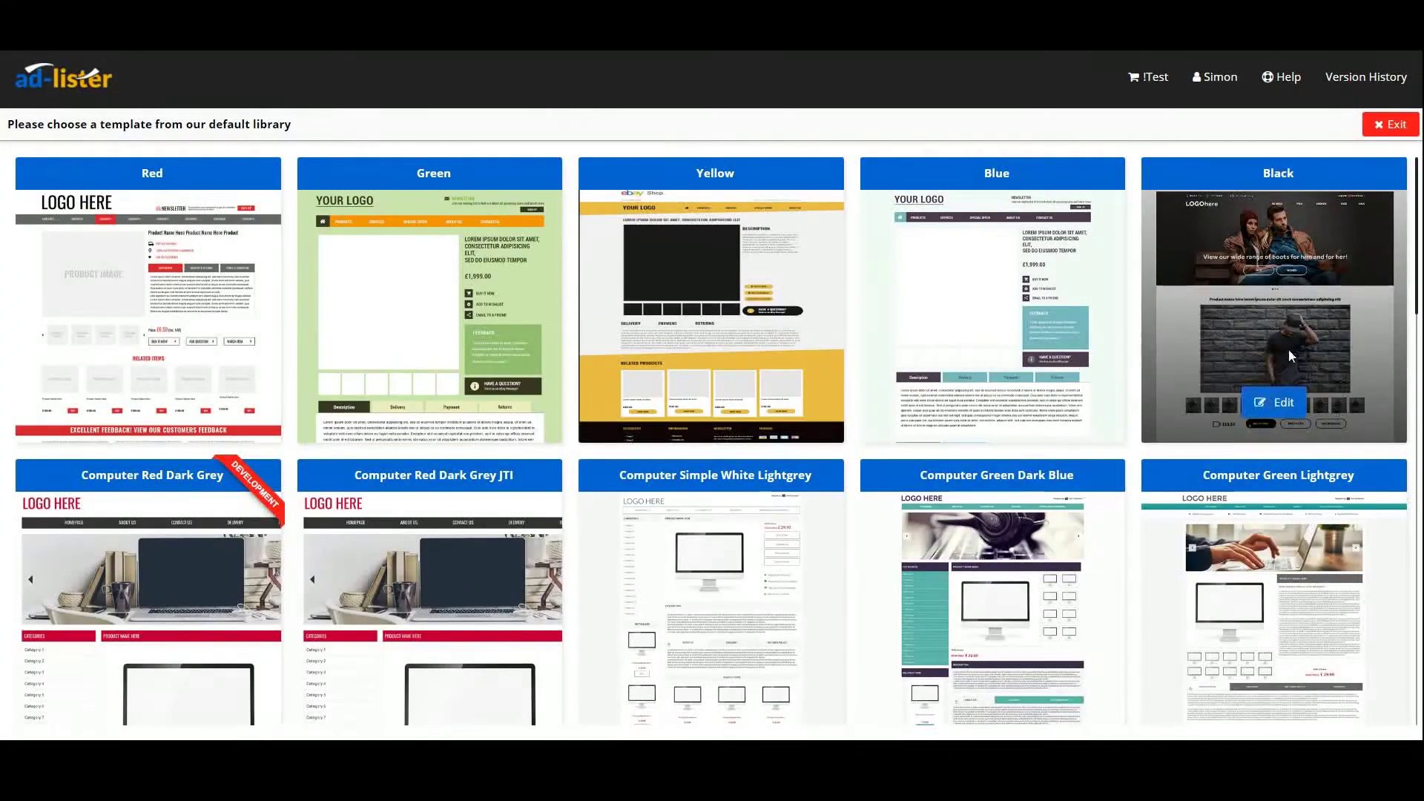
{"action": "left_click", "coordinate": [1286, 405]}
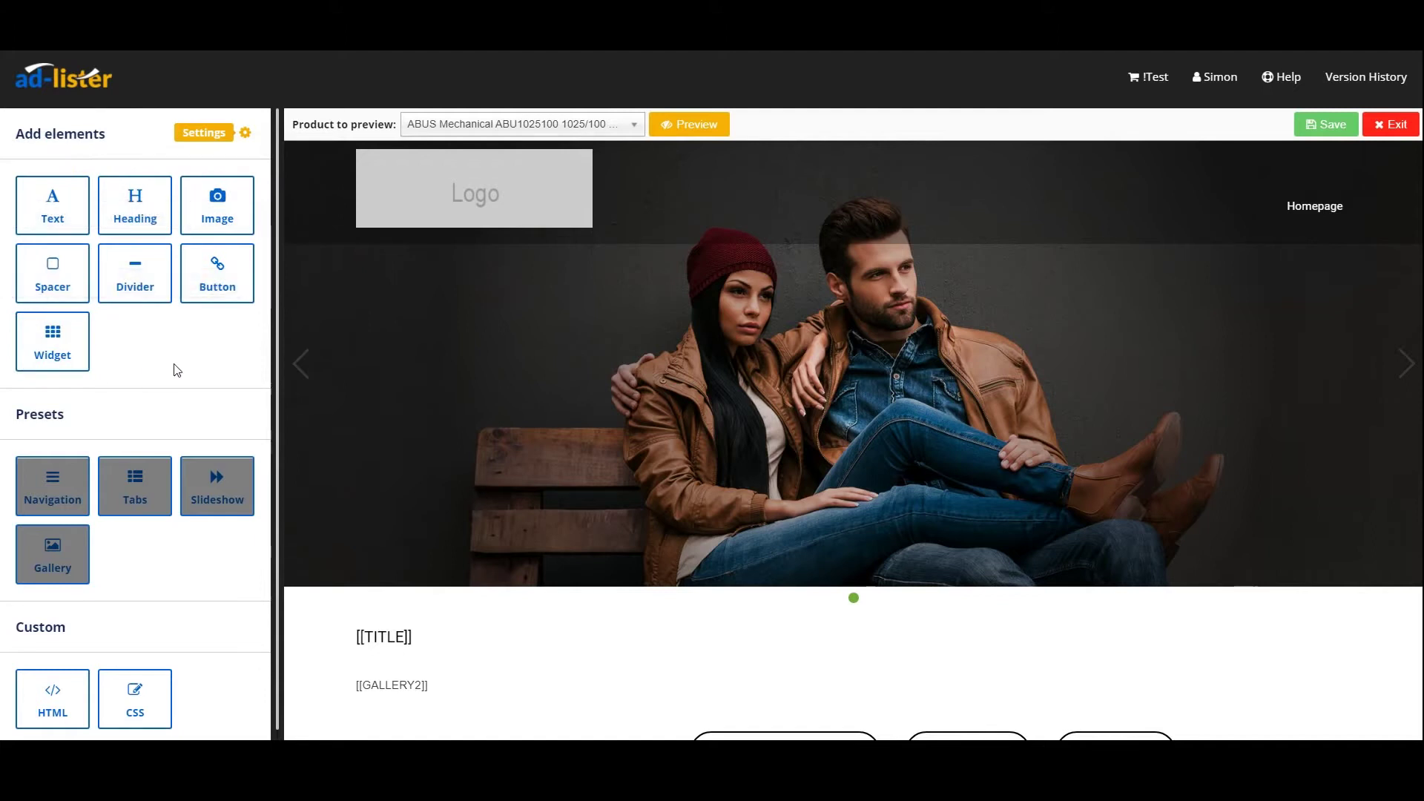
Review the design's general, colors and fonts, and store design settings, then return to the elements list.
{"action": "scroll", "coordinate": [149, 619], "scroll_direction": "down", "scroll_amount": 1}
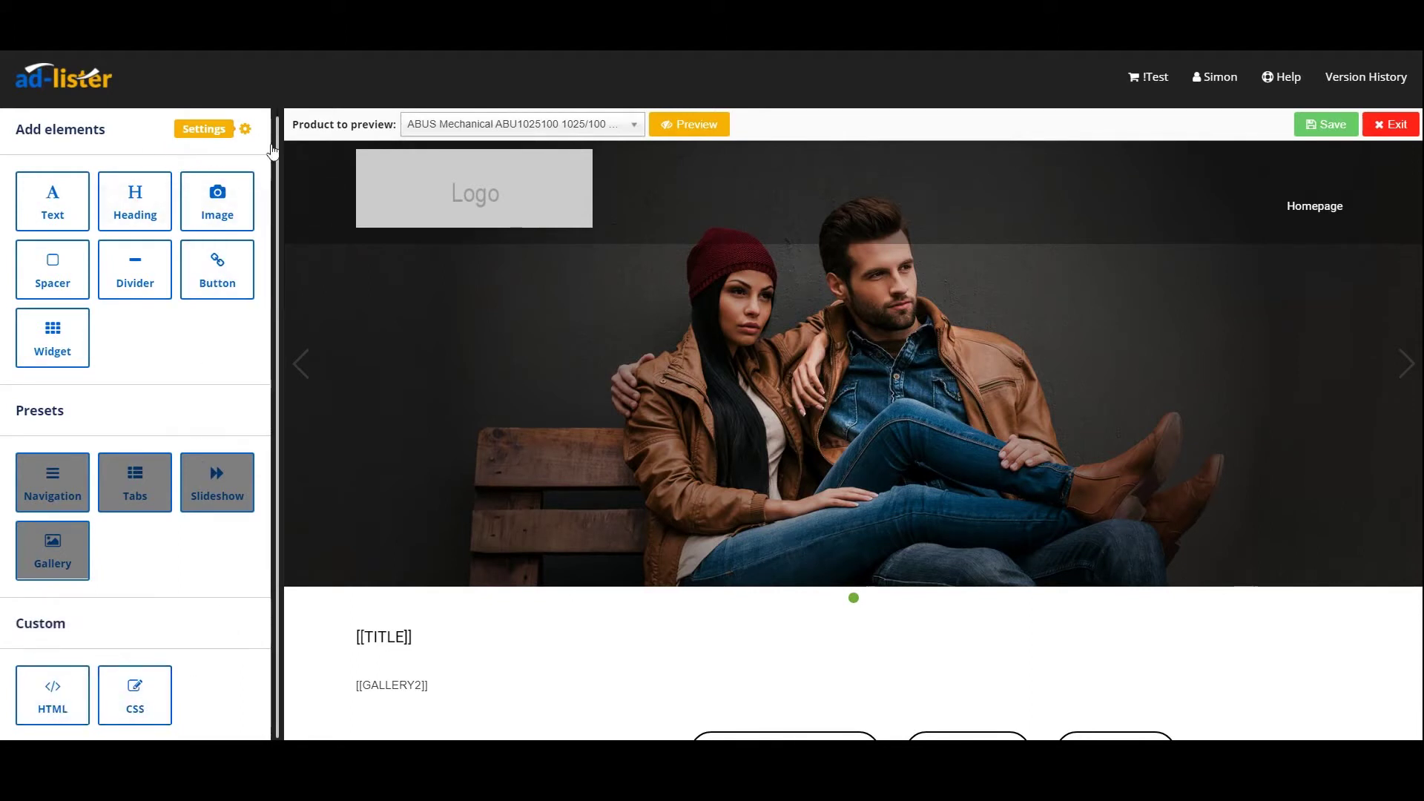
{"action": "left_click", "coordinate": [217, 139]}
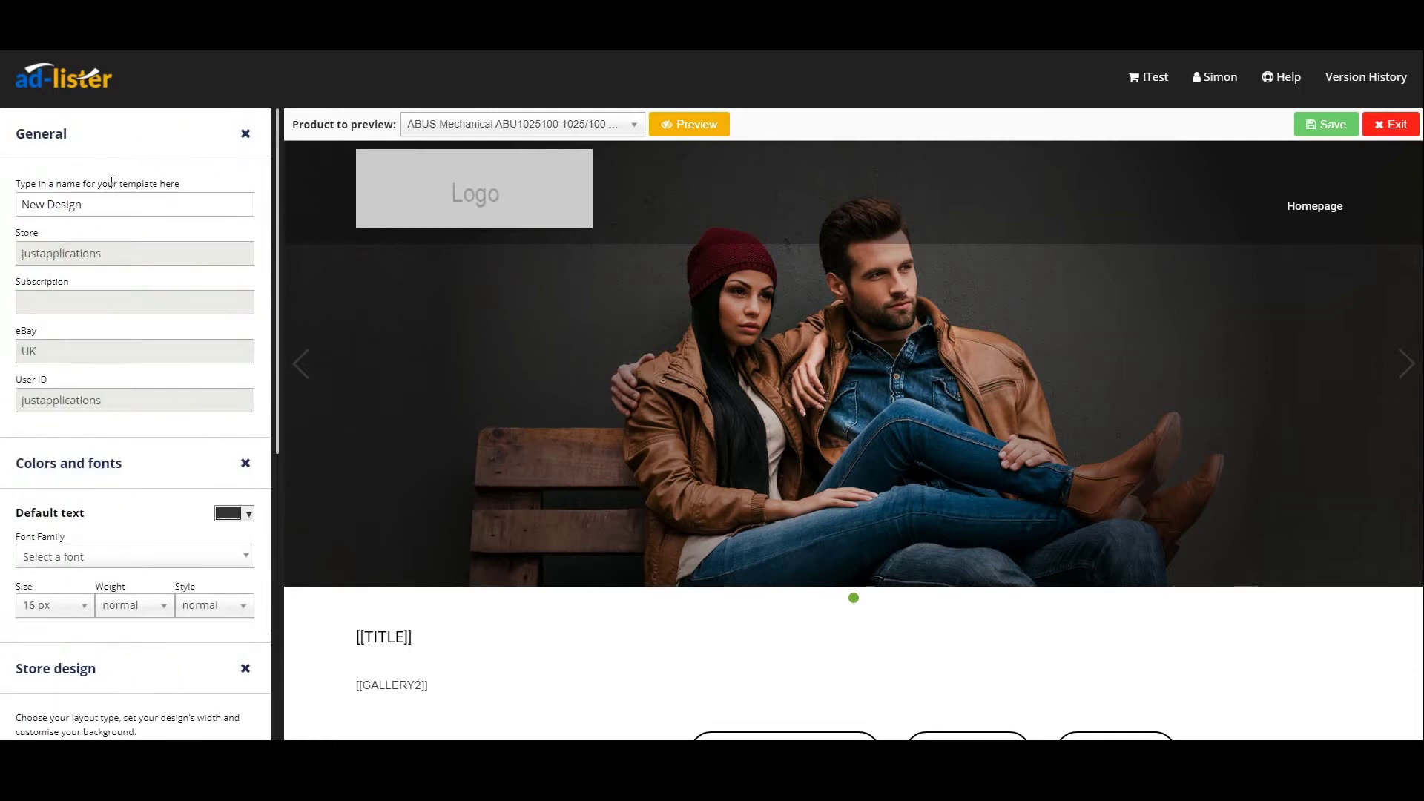
{"action": "left_click_drag", "start_coordinate": [32, 183], "coordinate": [197, 187]}
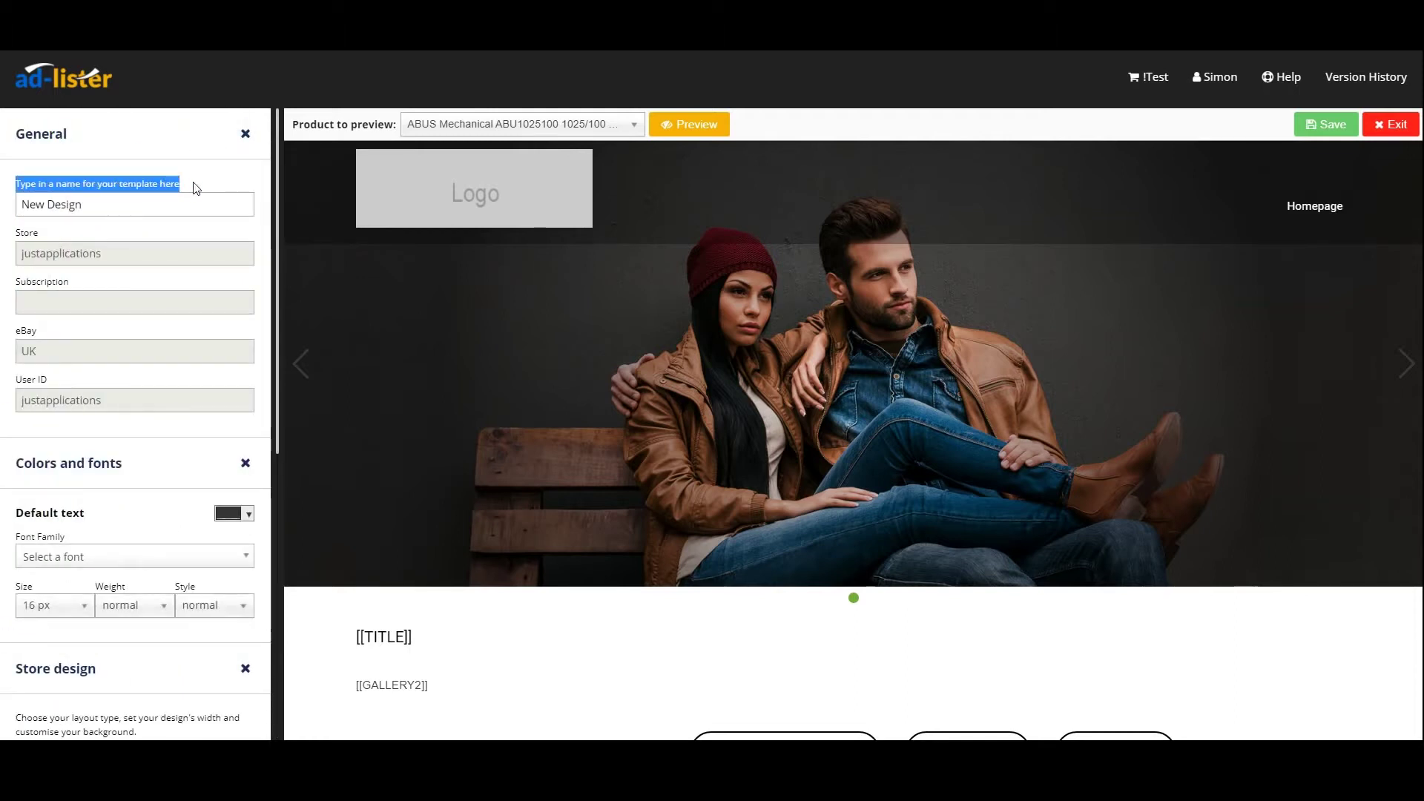
{"action": "triple_click", "coordinate": [93, 206]}
{"action": "scroll", "coordinate": [118, 448], "scroll_direction": "down", "scroll_amount": 3}
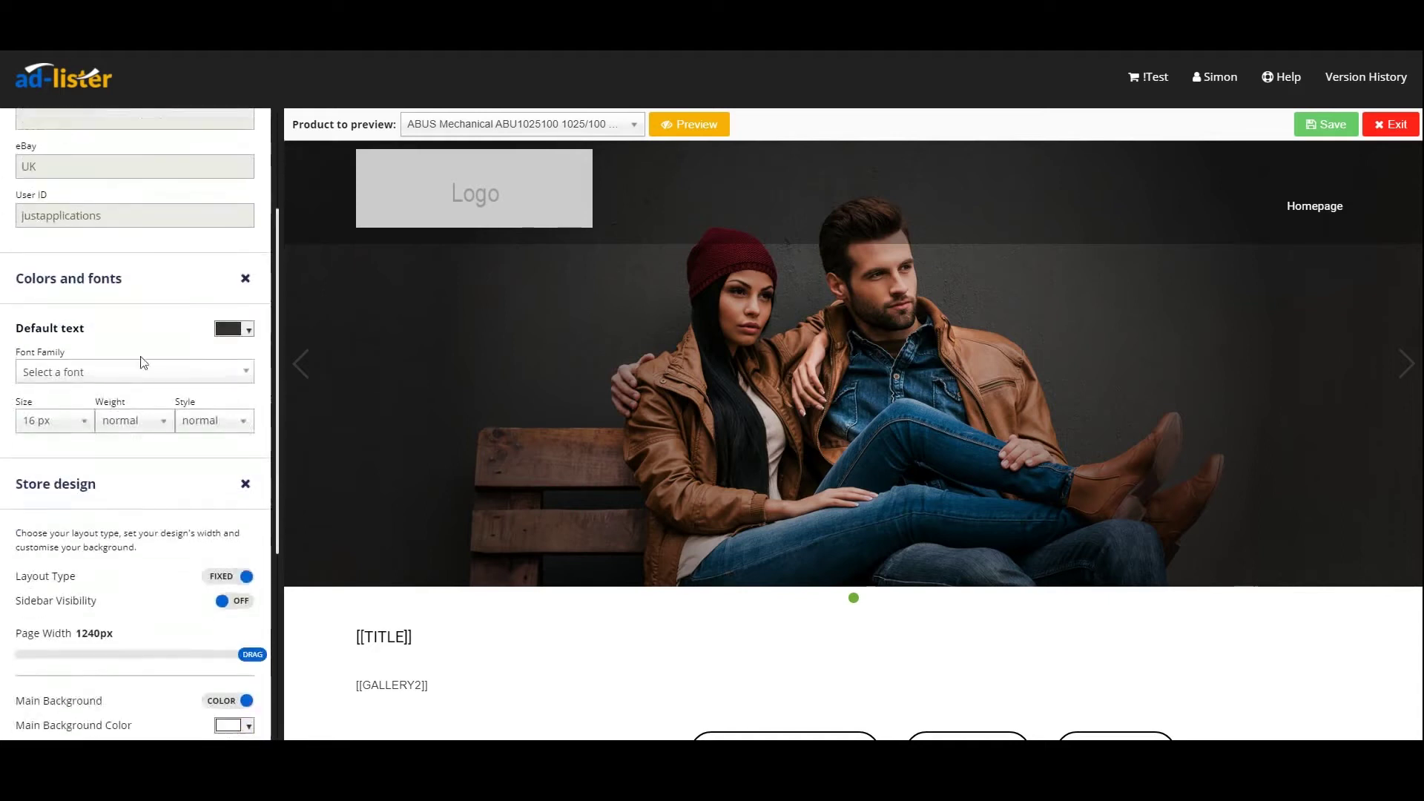
{"action": "scroll", "coordinate": [96, 519], "scroll_direction": "down", "scroll_amount": 2}
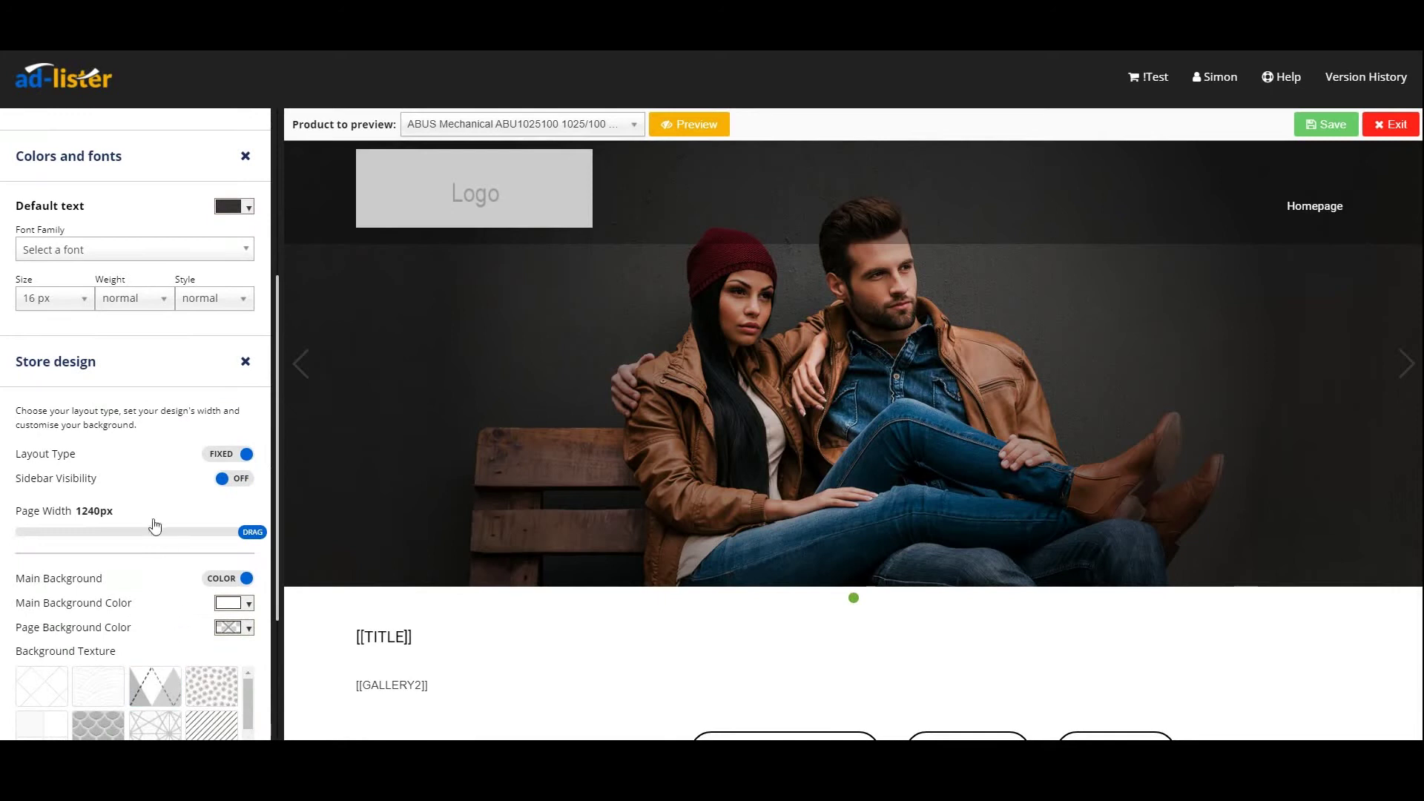
{"action": "scroll", "coordinate": [155, 527], "scroll_direction": "up", "scroll_amount": 5}
{"action": "left_click", "coordinate": [242, 135]}
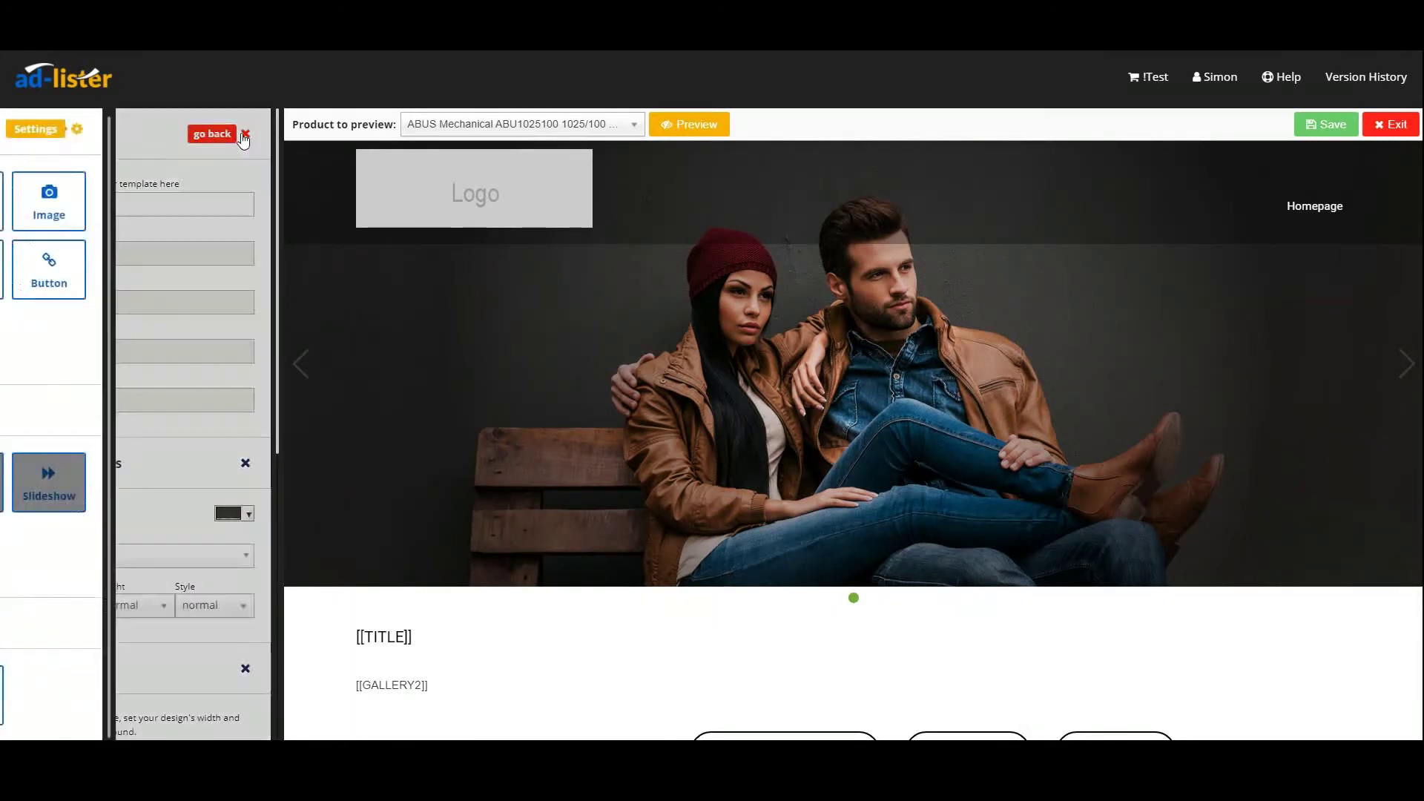
Inspect the text and style options of the [[TITLE]] heading without changing them.
{"action": "scroll", "coordinate": [697, 467], "scroll_direction": "down", "scroll_amount": 3}
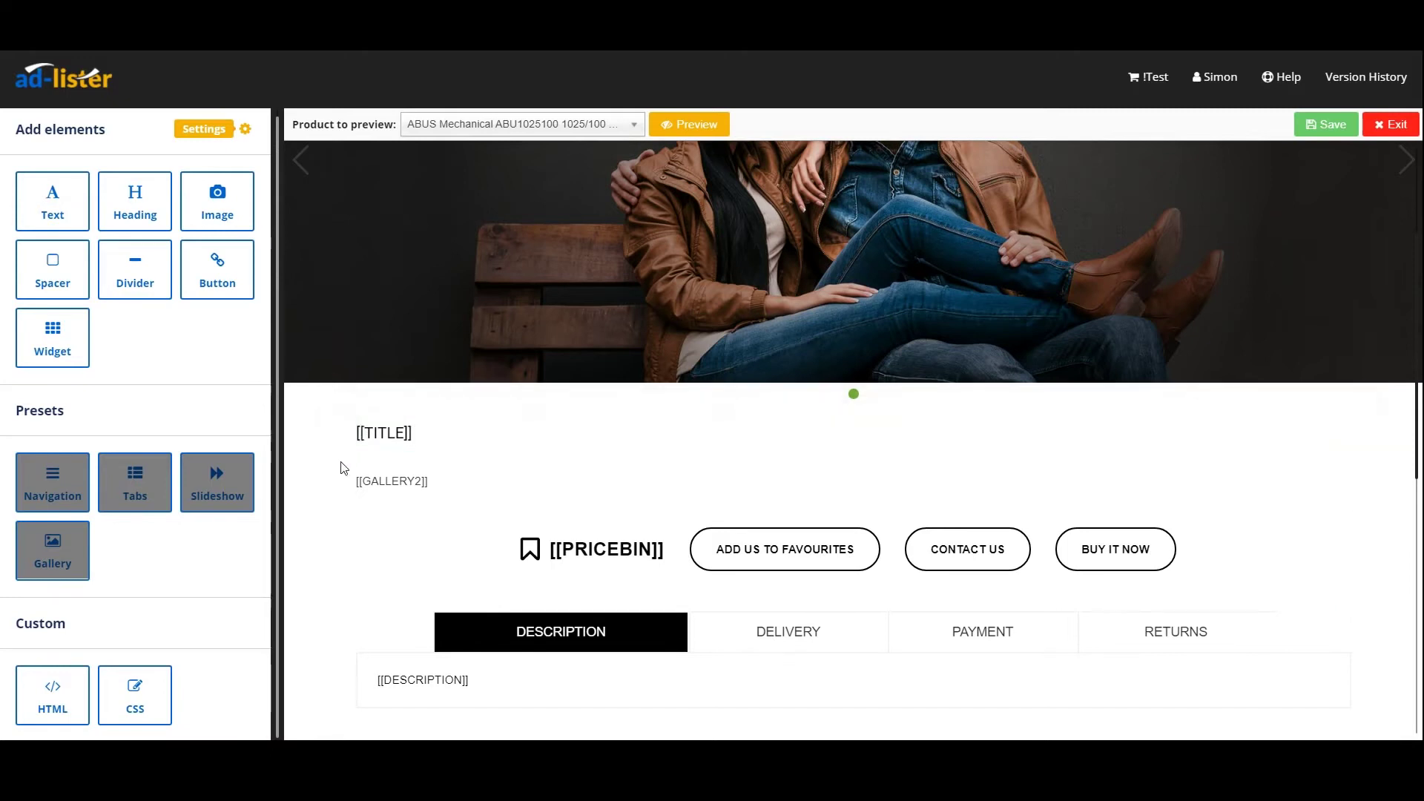
{"action": "scroll", "coordinate": [341, 469], "scroll_direction": "down", "scroll_amount": 3}
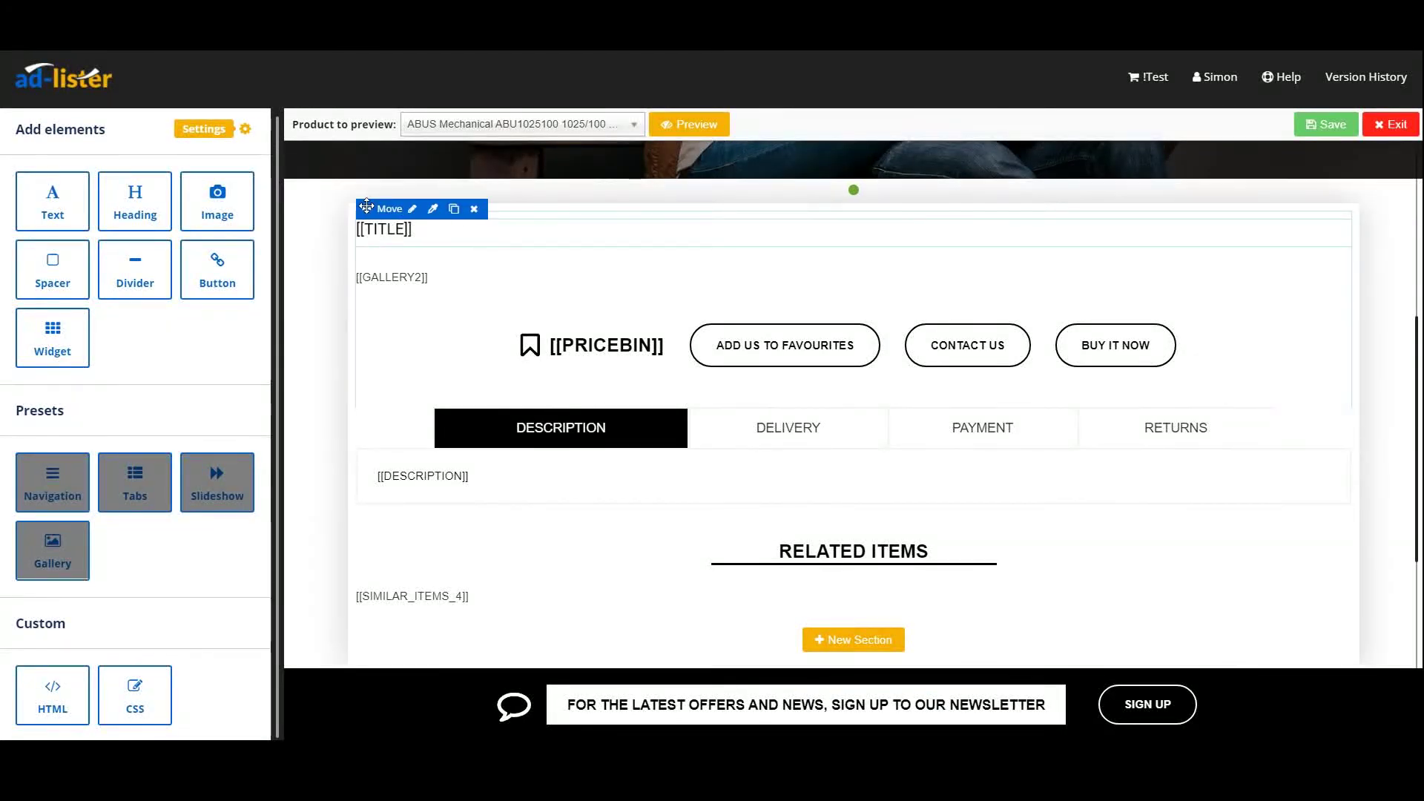
{"action": "left_click", "coordinate": [406, 212]}
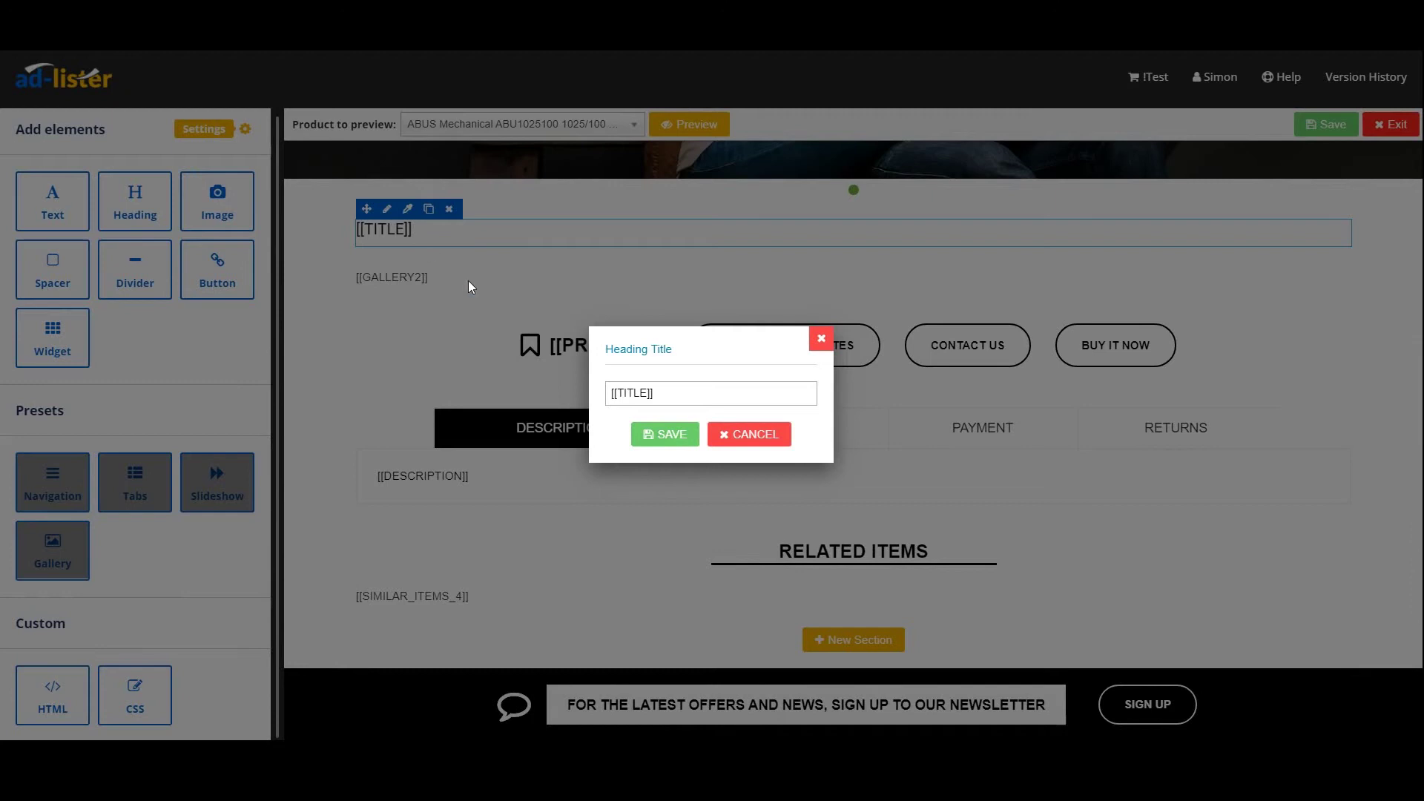
{"action": "left_click_drag", "start_coordinate": [671, 399], "coordinate": [593, 397]}
{"action": "left_click", "coordinate": [639, 386]}
{"action": "left_click", "coordinate": [821, 339]}
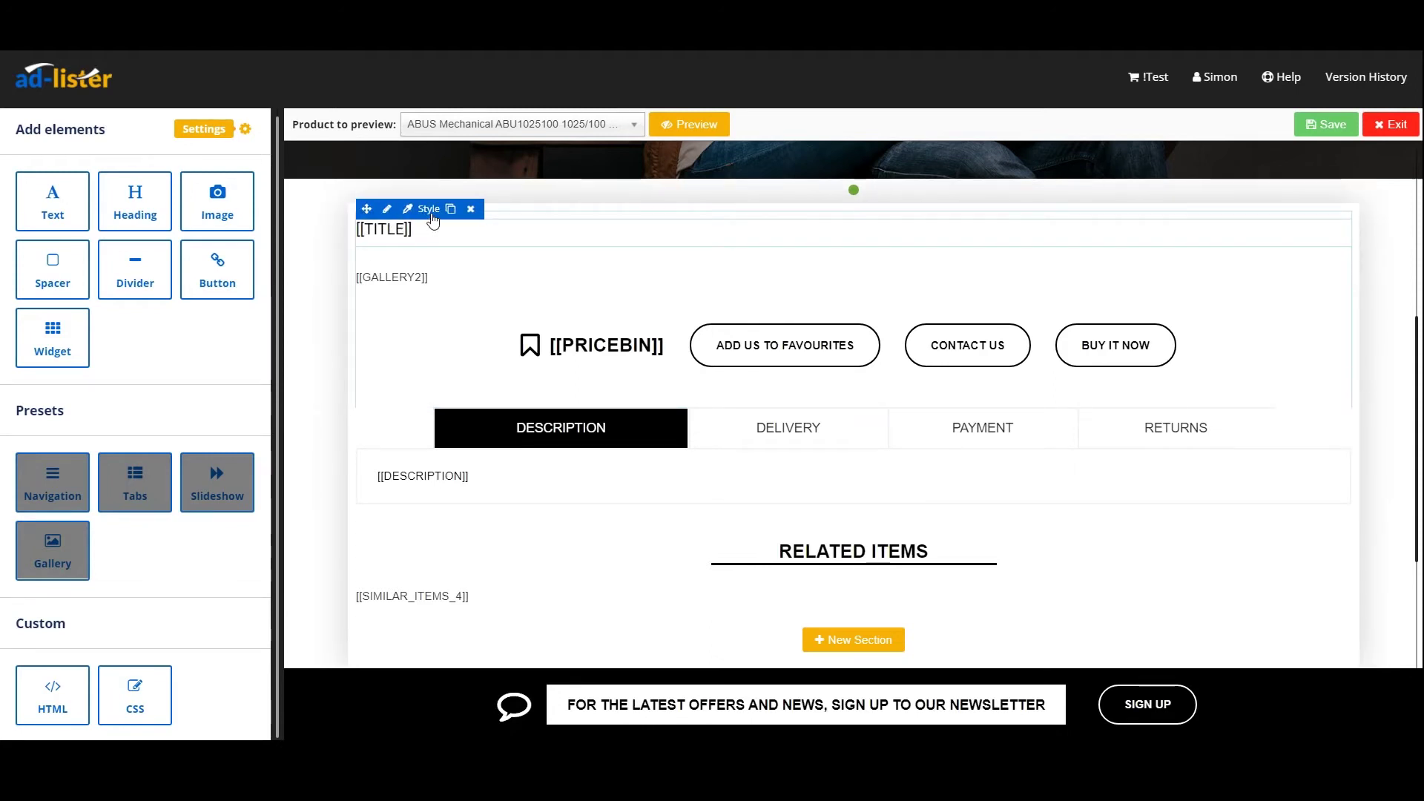
{"action": "left_click", "coordinate": [430, 210]}
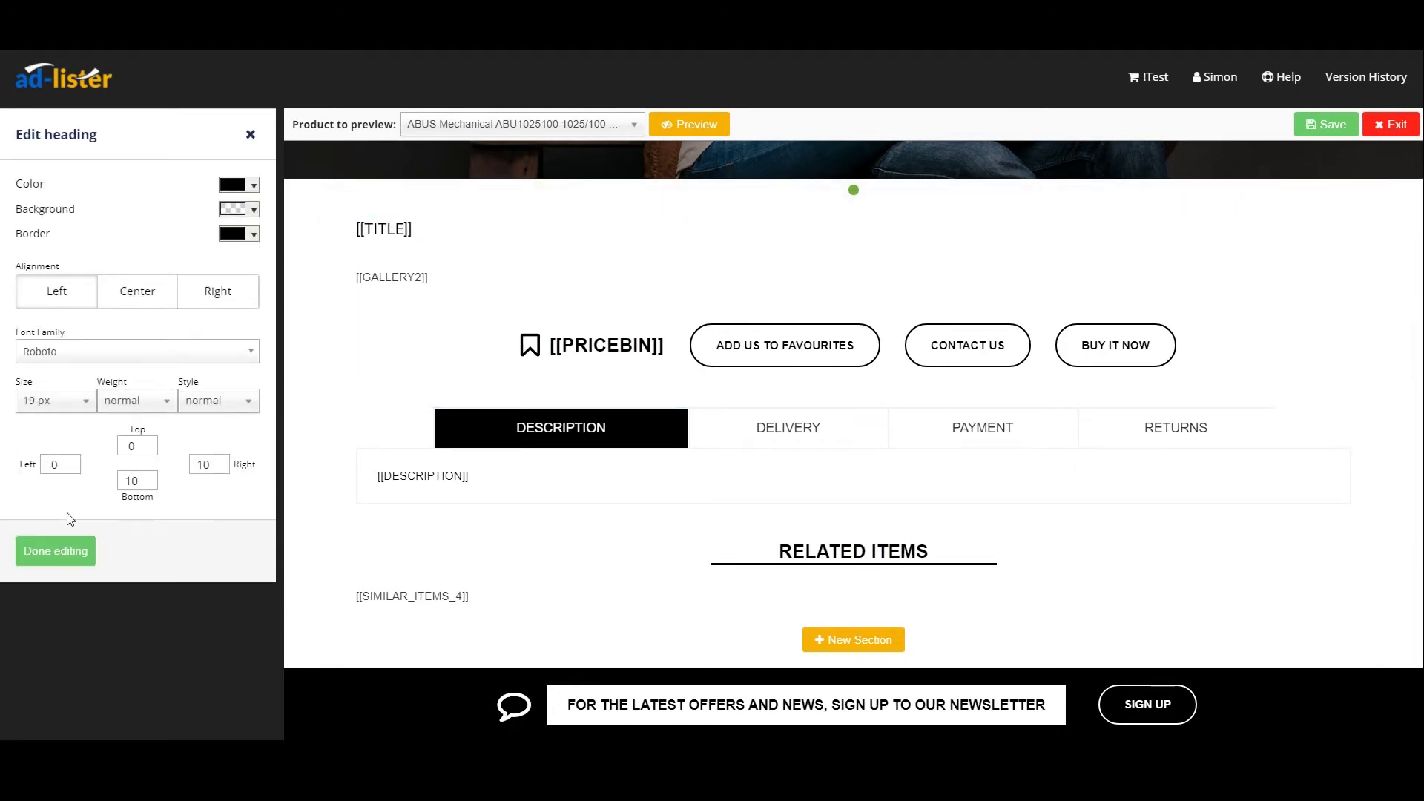
Duplicate the section containing the title, gallery and price buttons, and delete the copy.
{"action": "mouse_move", "coordinate": [381, 221]}
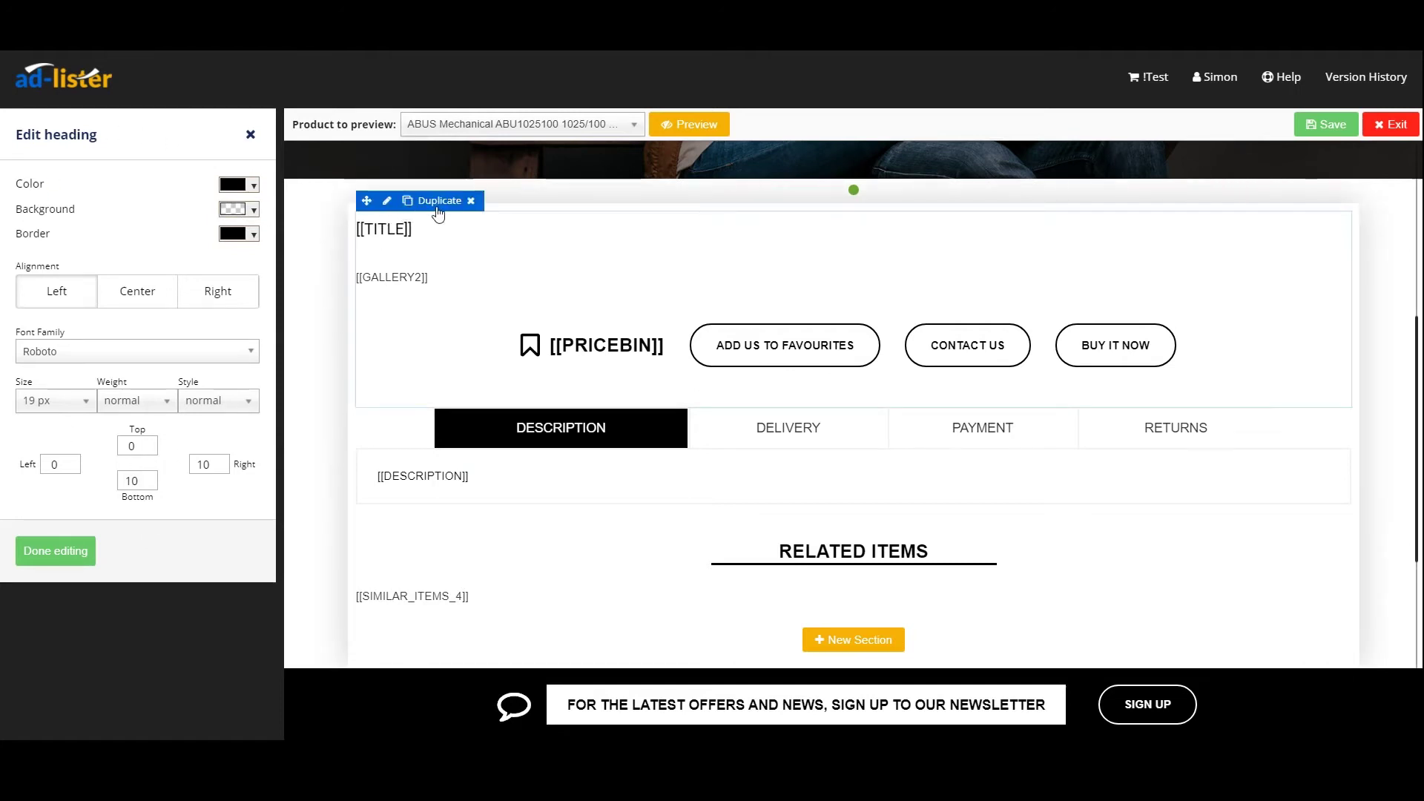
{"action": "left_click", "coordinate": [439, 213]}
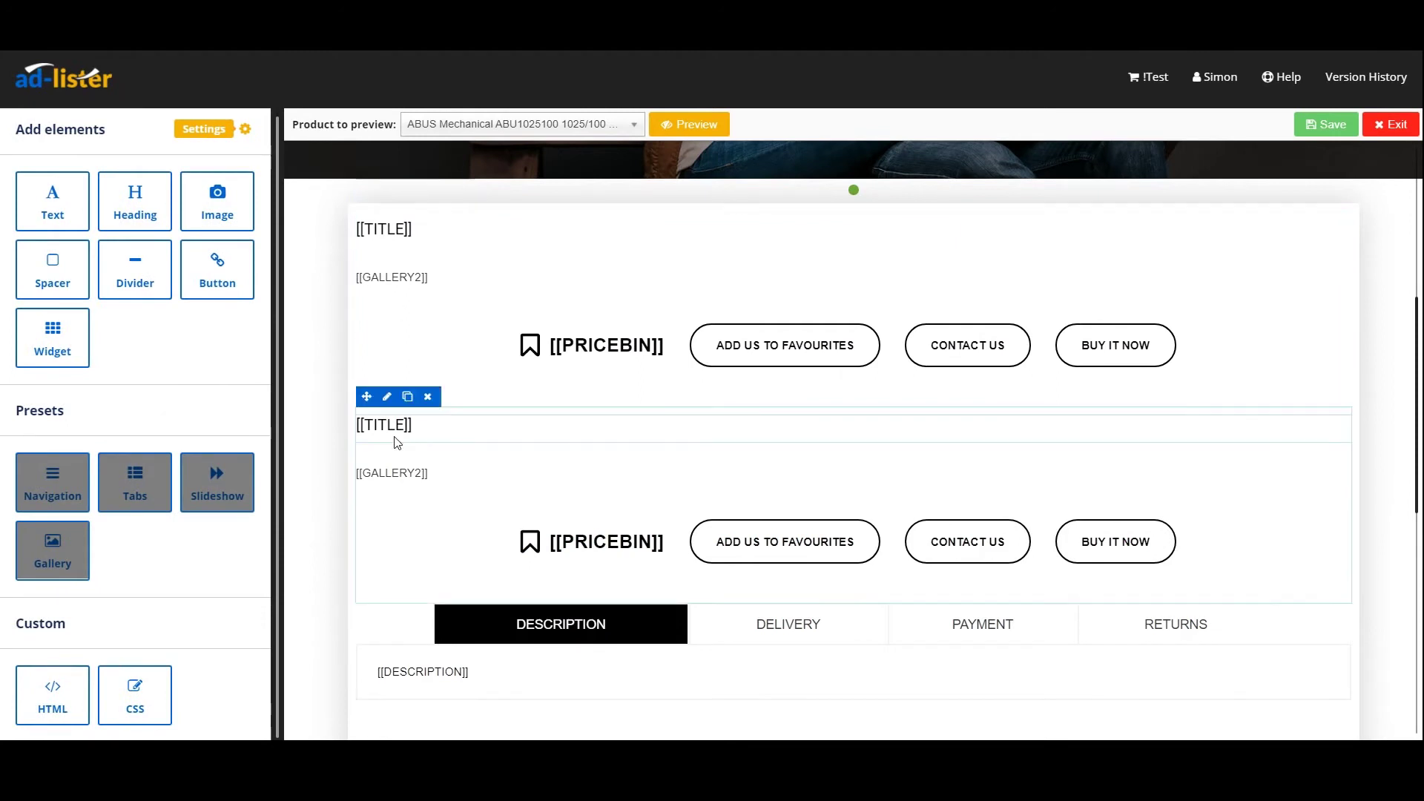
{"action": "left_click", "coordinate": [427, 396]}
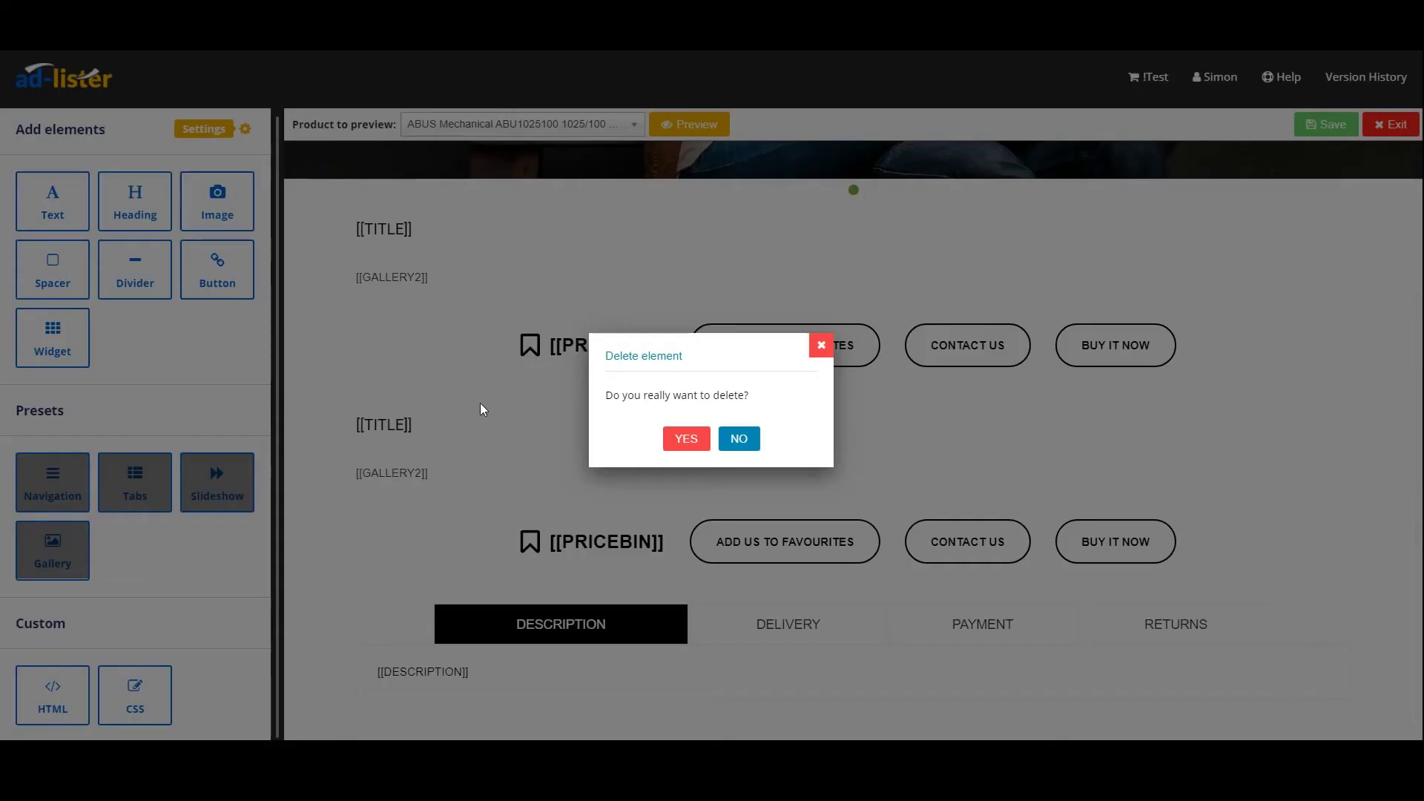
{"action": "left_click", "coordinate": [685, 439]}
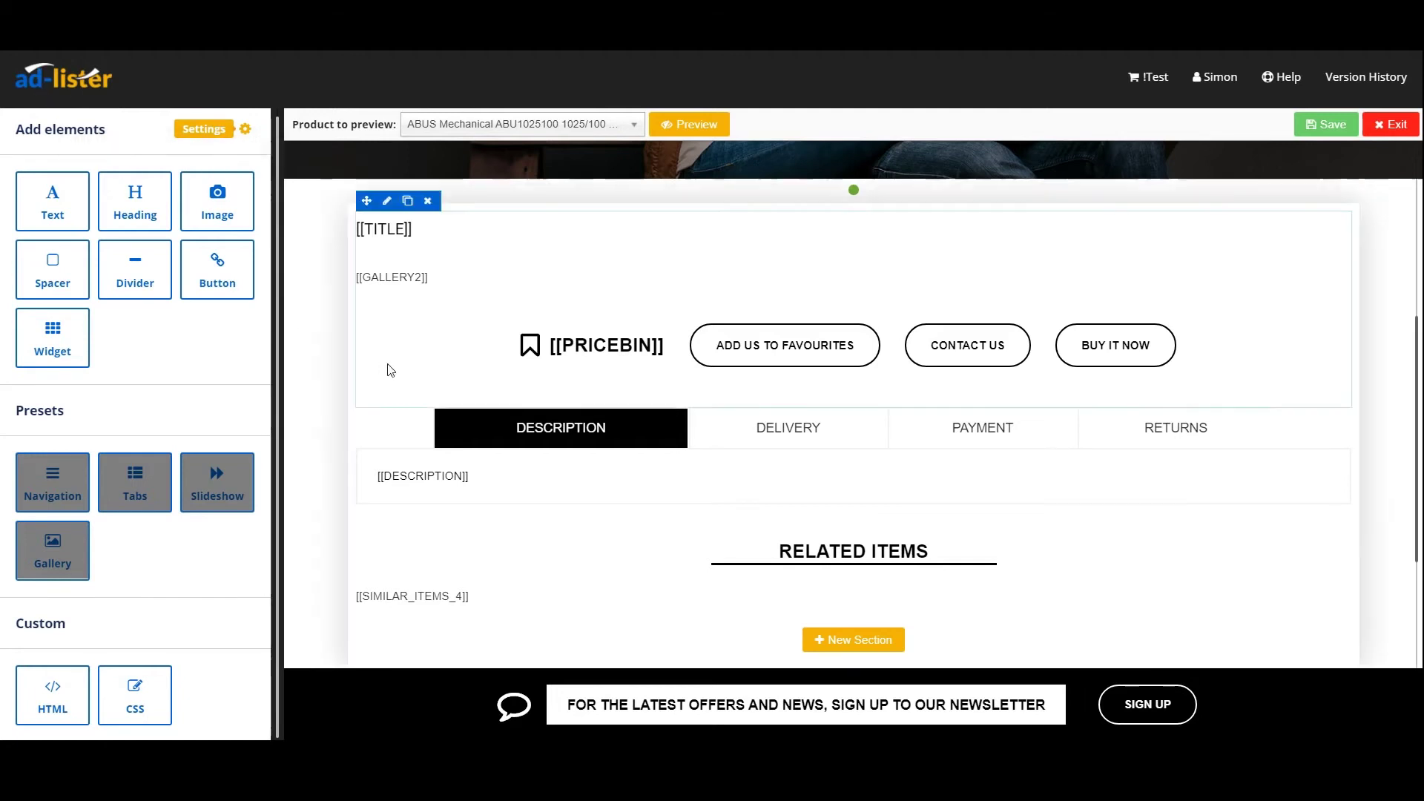
Preview the design in desktop, tablet and mobile layouts, then return to the builder.
{"action": "scroll", "coordinate": [756, 445], "scroll_direction": "down", "scroll_amount": 3}
{"action": "scroll", "coordinate": [753, 460], "scroll_direction": "up", "scroll_amount": 9}
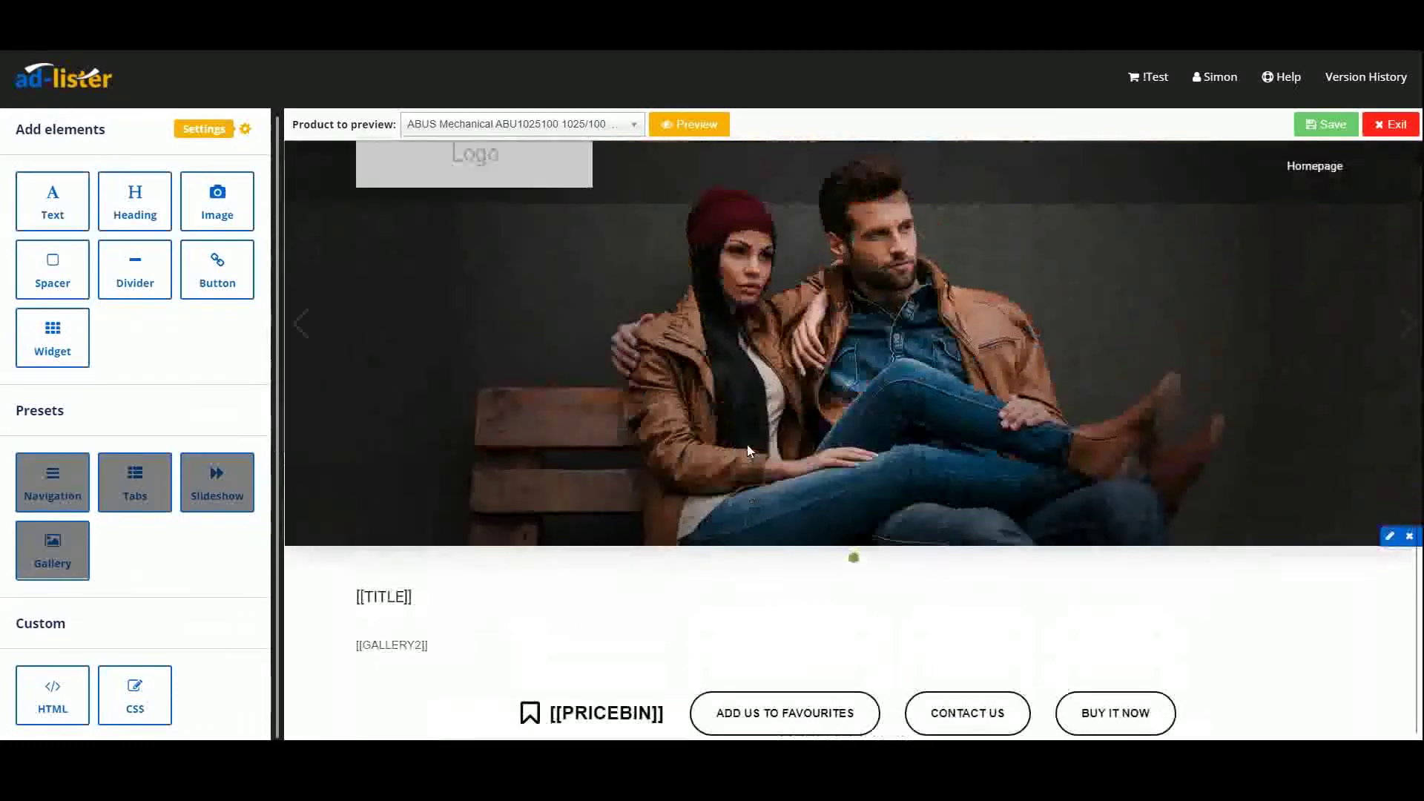
{"action": "left_click", "coordinate": [697, 125]}
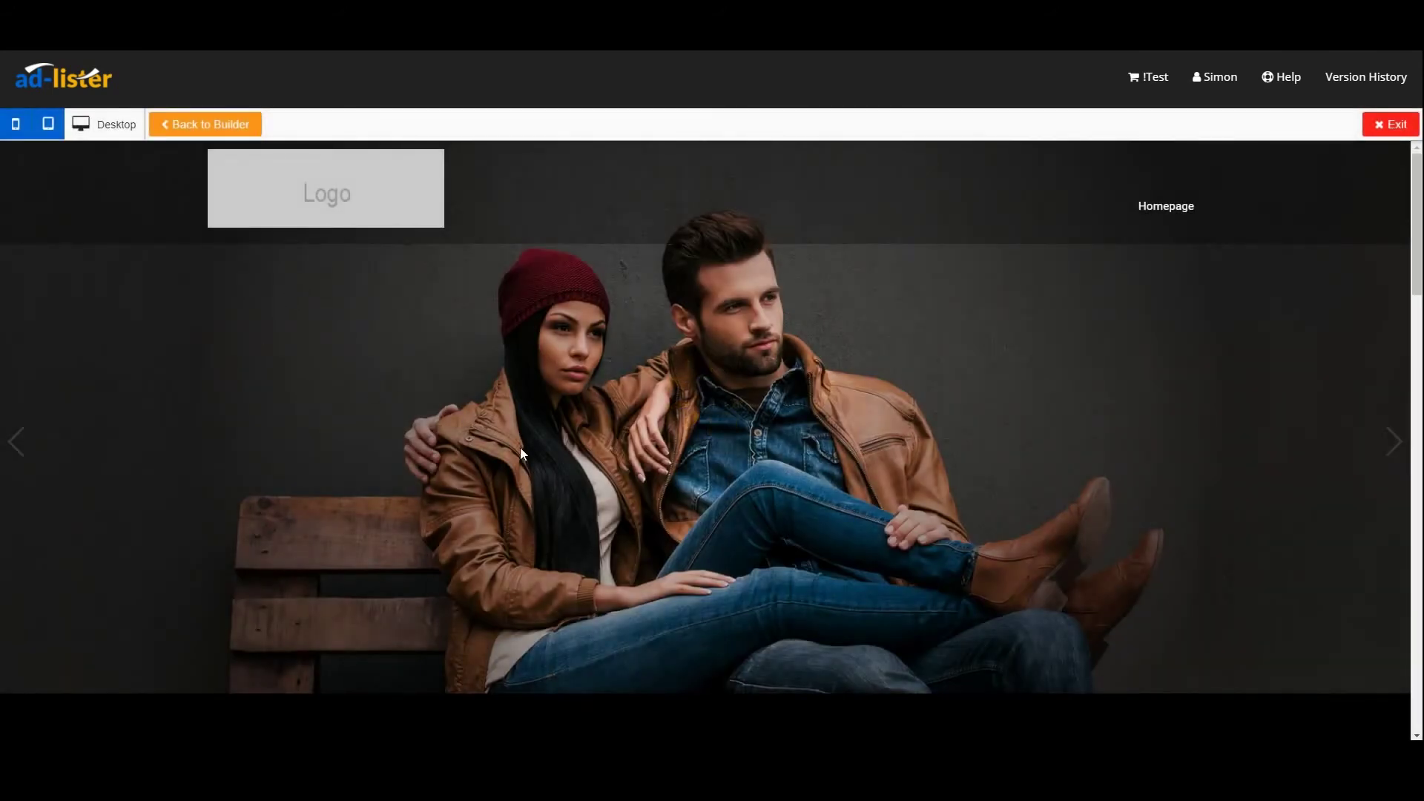
{"action": "scroll", "coordinate": [663, 430], "scroll_direction": "down", "scroll_amount": 5}
{"action": "scroll", "coordinate": [663, 429], "scroll_direction": "up", "scroll_amount": 5}
{"action": "left_click", "coordinate": [57, 130]}
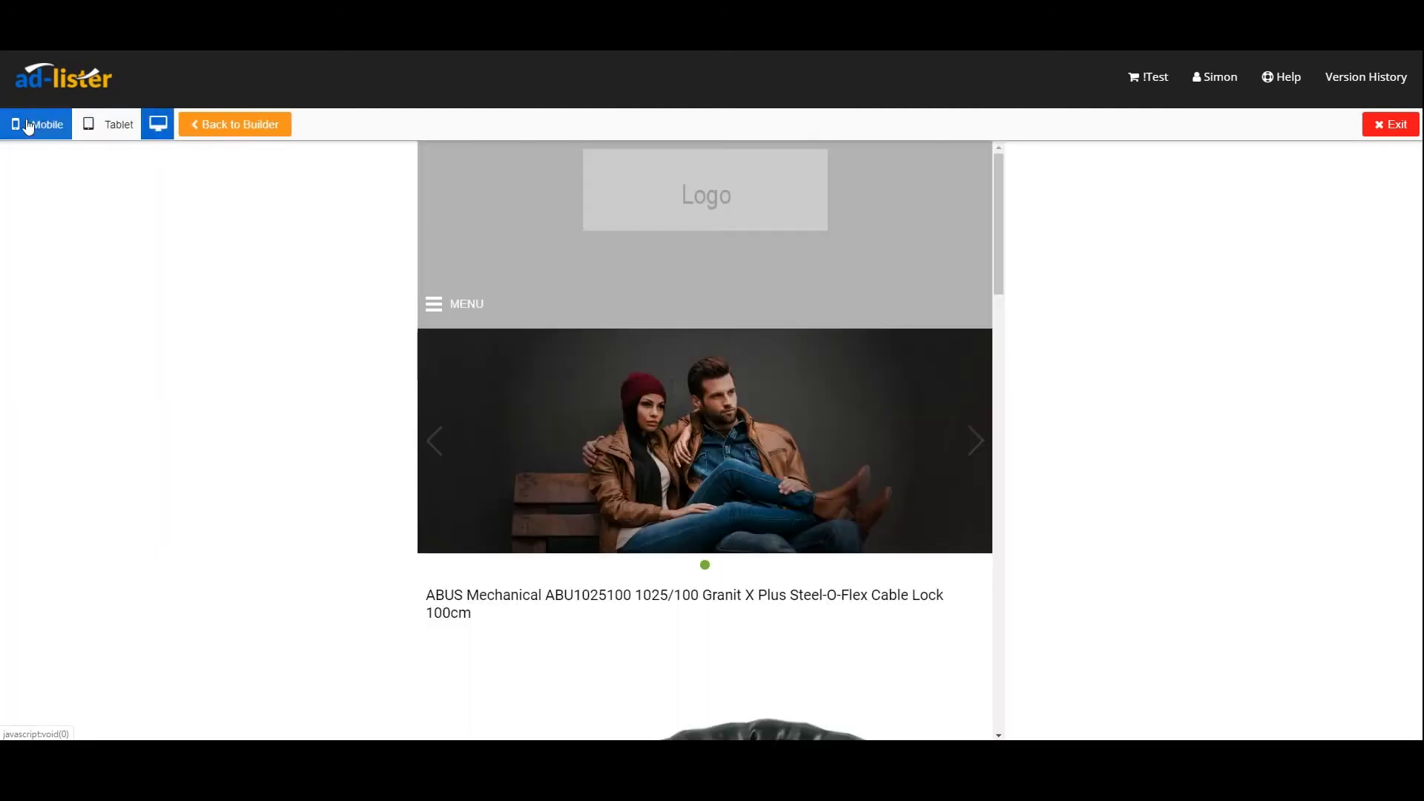
{"action": "left_click", "coordinate": [16, 125]}
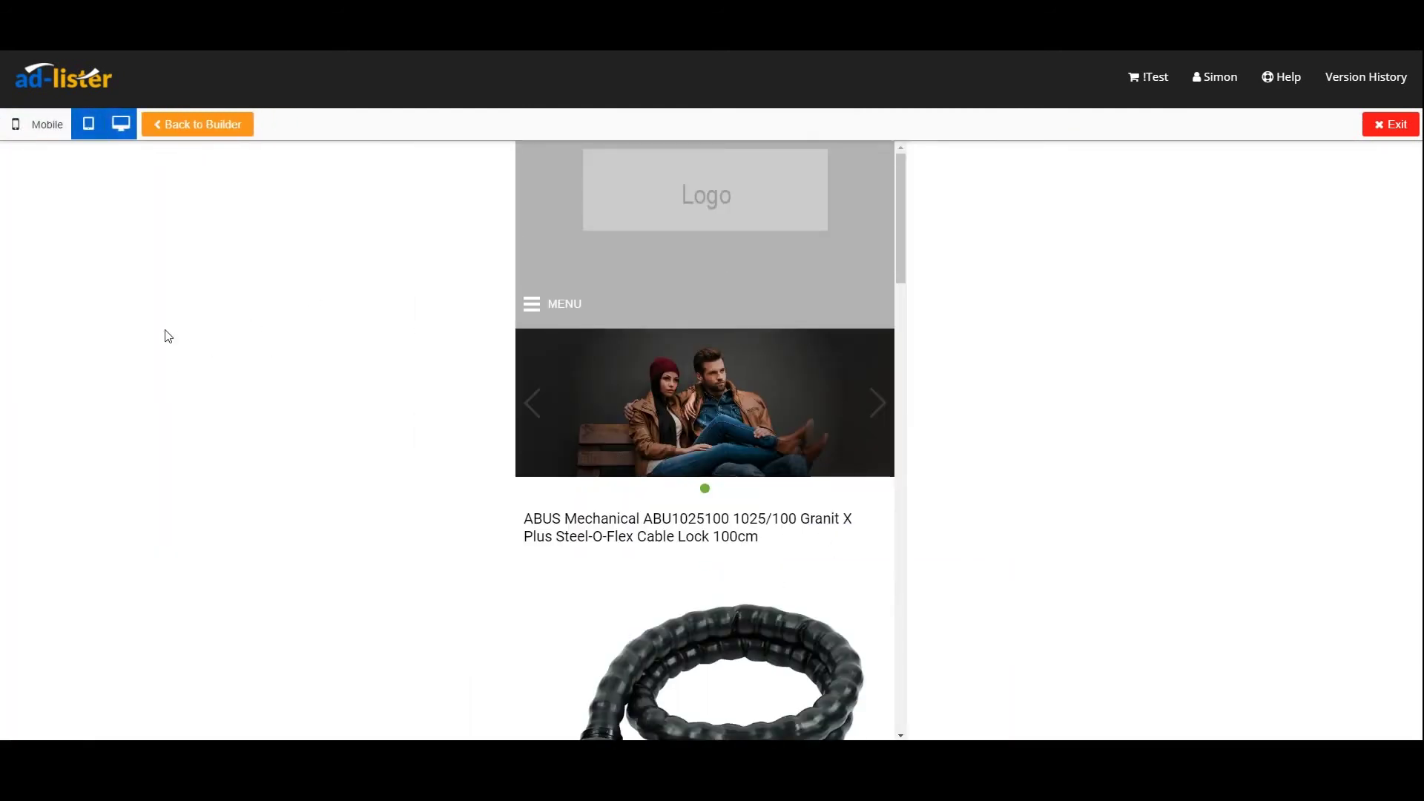
{"action": "scroll", "coordinate": [705, 486], "scroll_direction": "down", "scroll_amount": 4}
{"action": "scroll", "coordinate": [698, 478], "scroll_direction": "up", "scroll_amount": 4}
{"action": "left_click", "coordinate": [209, 127]}
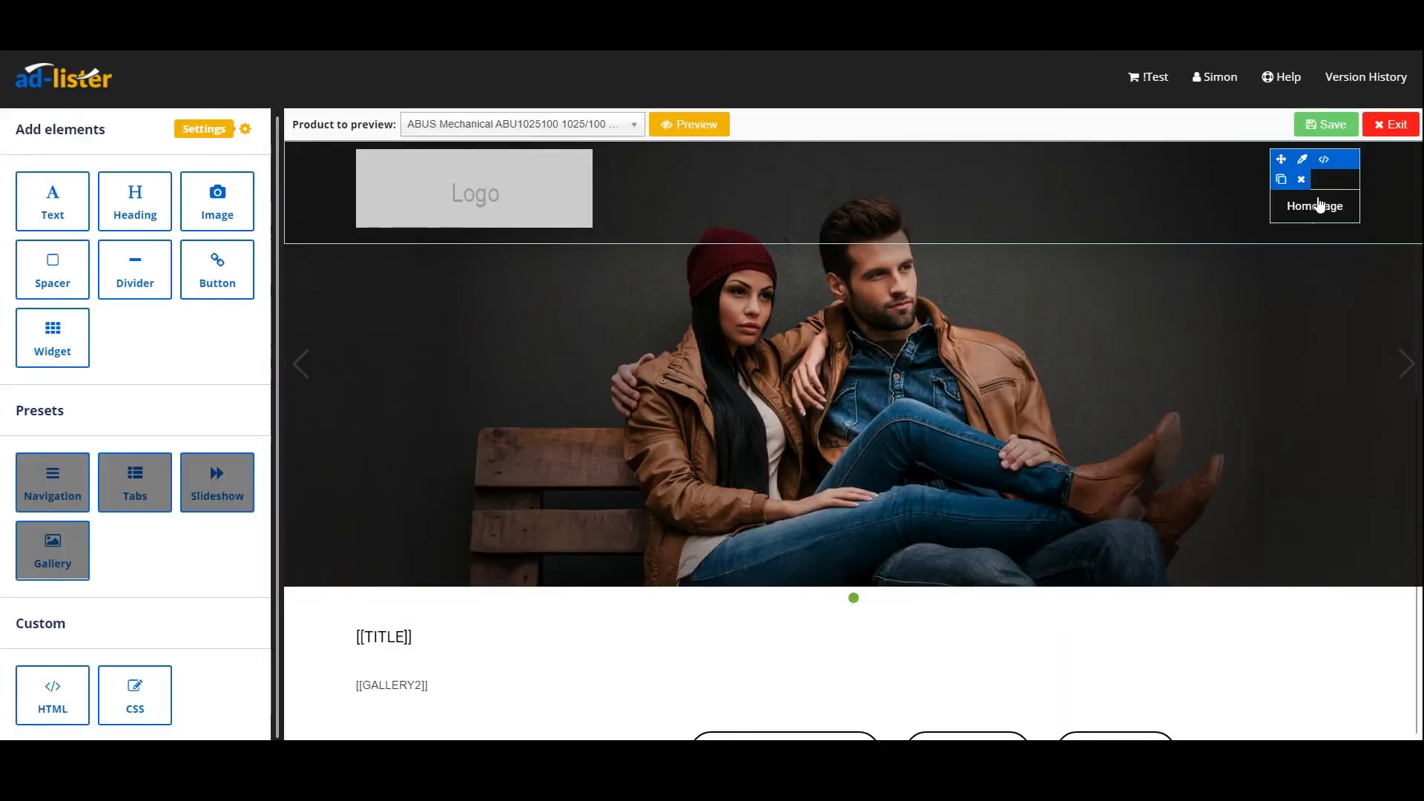
Save the design and exit the builder to the templates page.
{"action": "left_click", "coordinate": [1339, 126]}
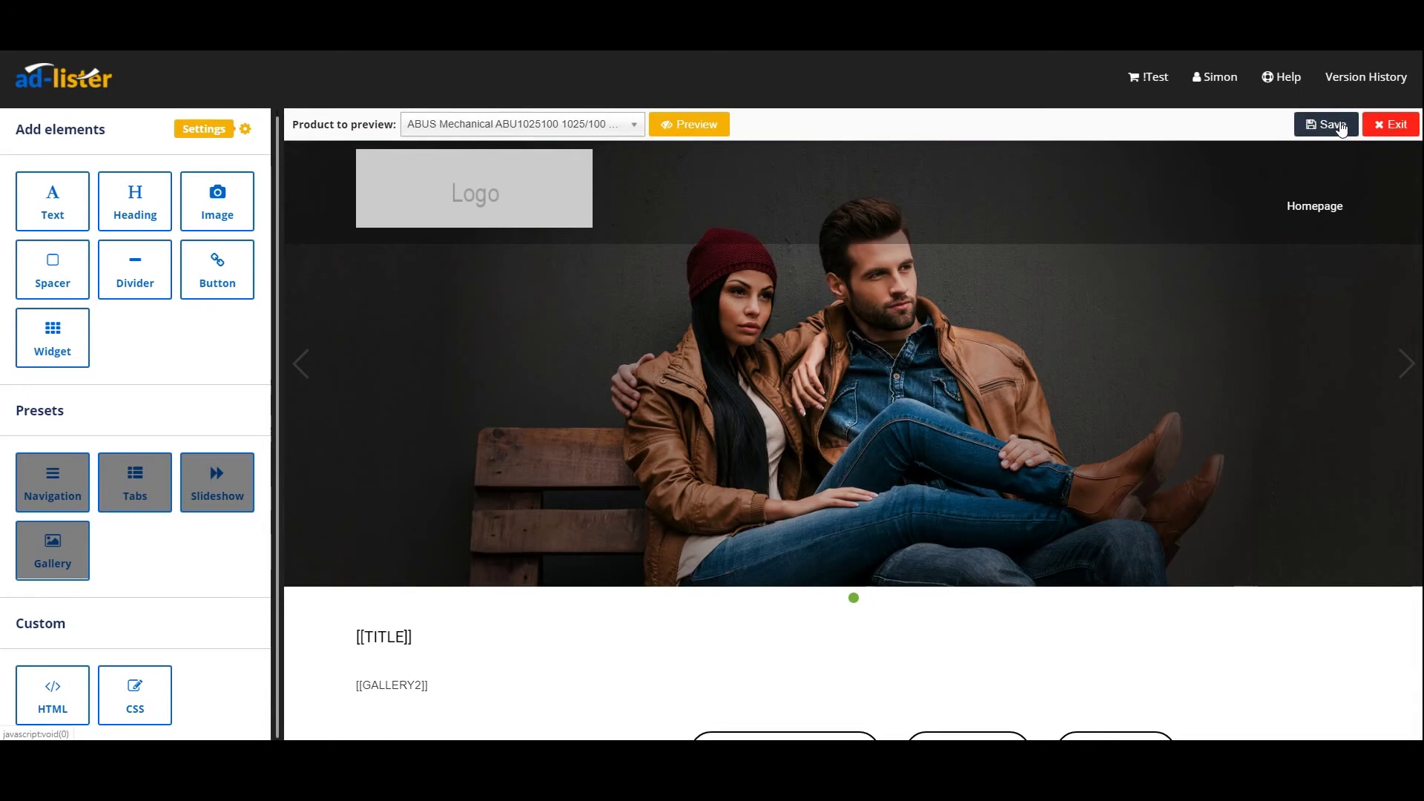
{"action": "left_click", "coordinate": [1391, 124]}
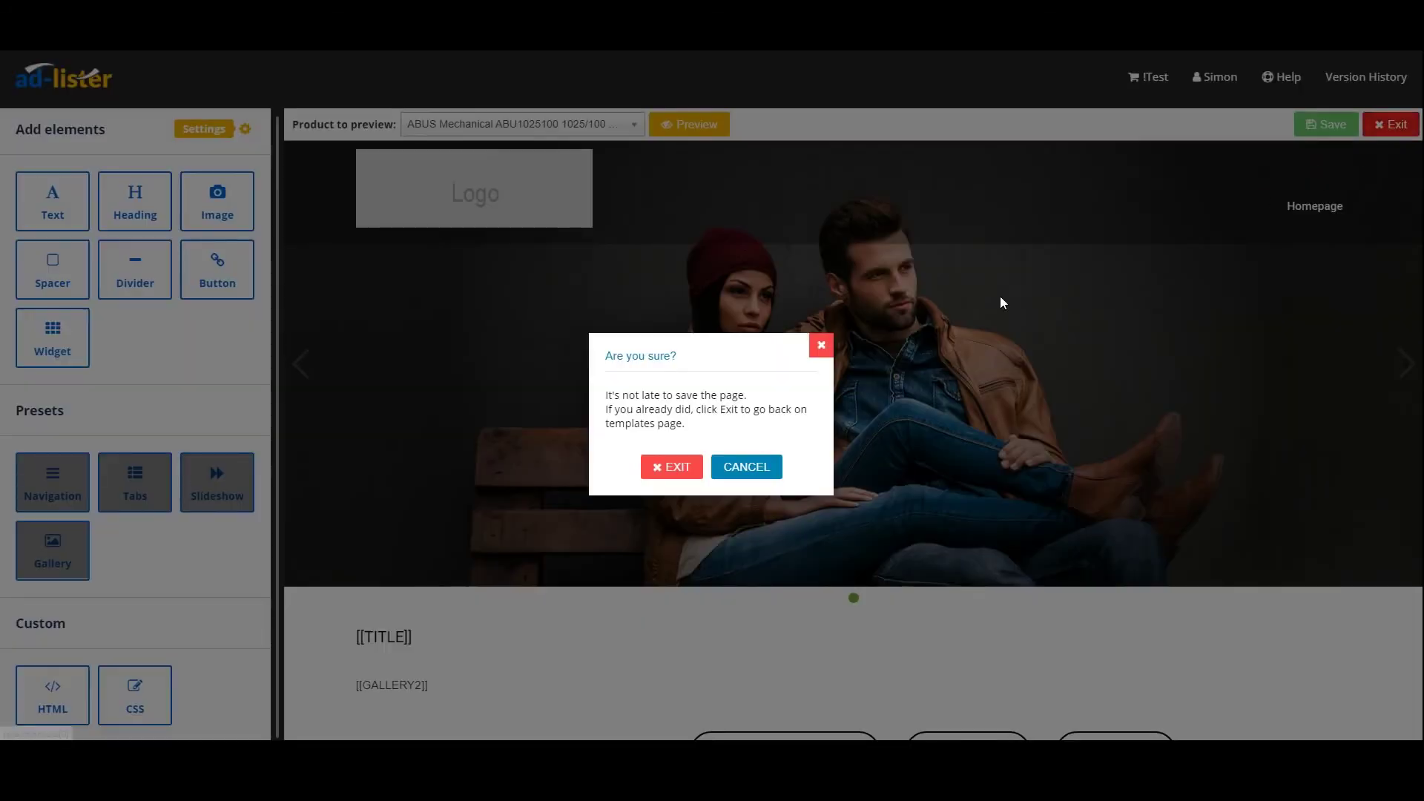
{"action": "left_click", "coordinate": [684, 472]}
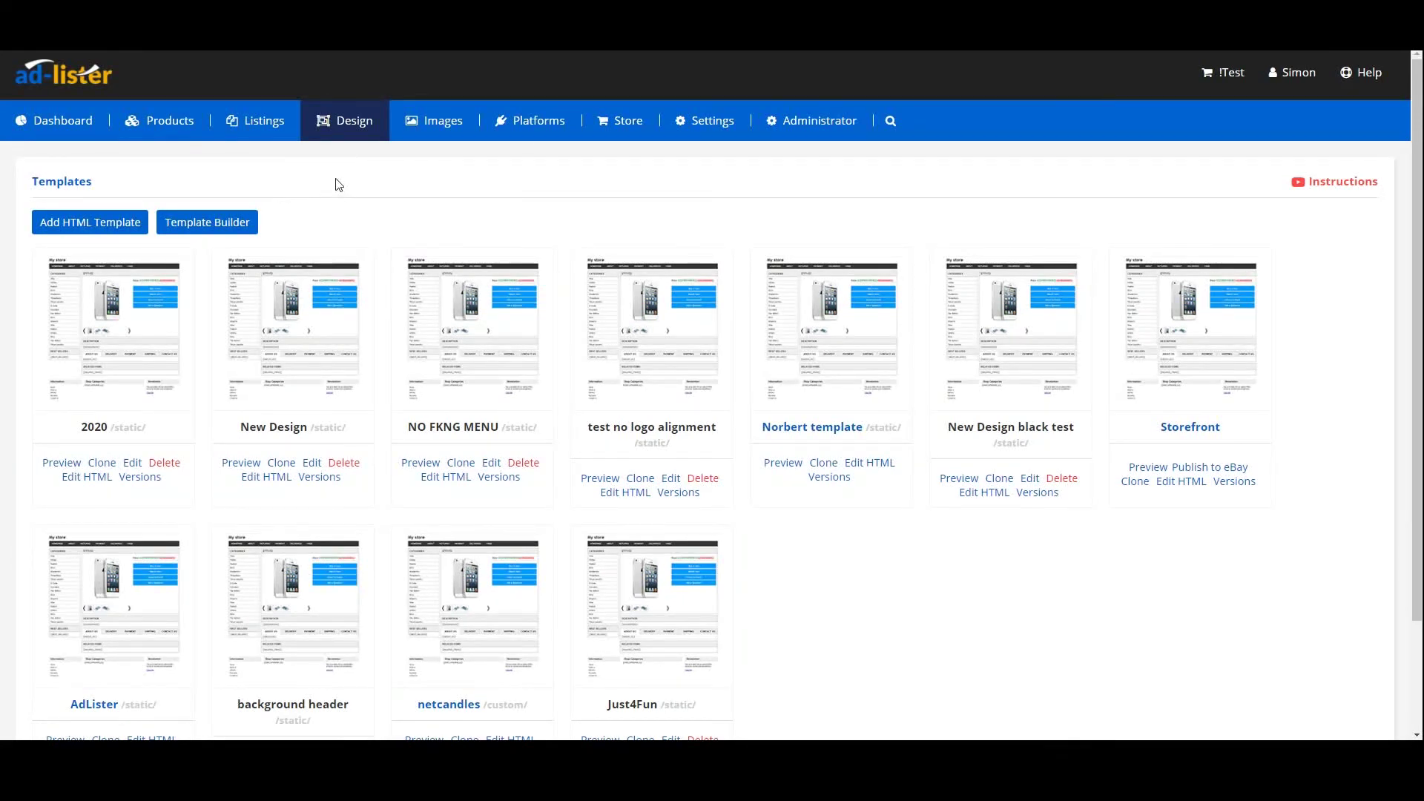
Return to the dashboard from the templates page.
{"action": "mouse_move", "coordinate": [255, 118]}
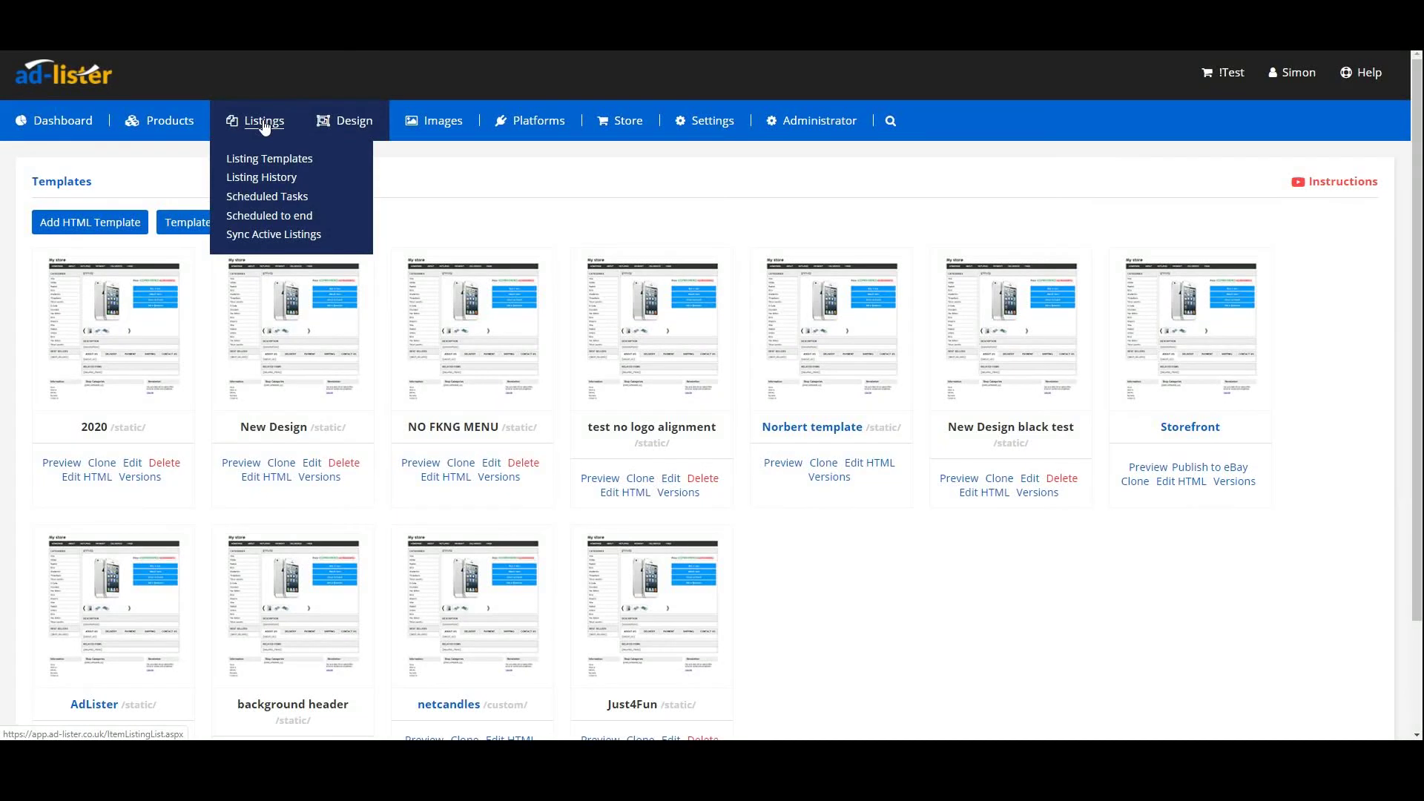
{"action": "mouse_move", "coordinate": [306, 128]}
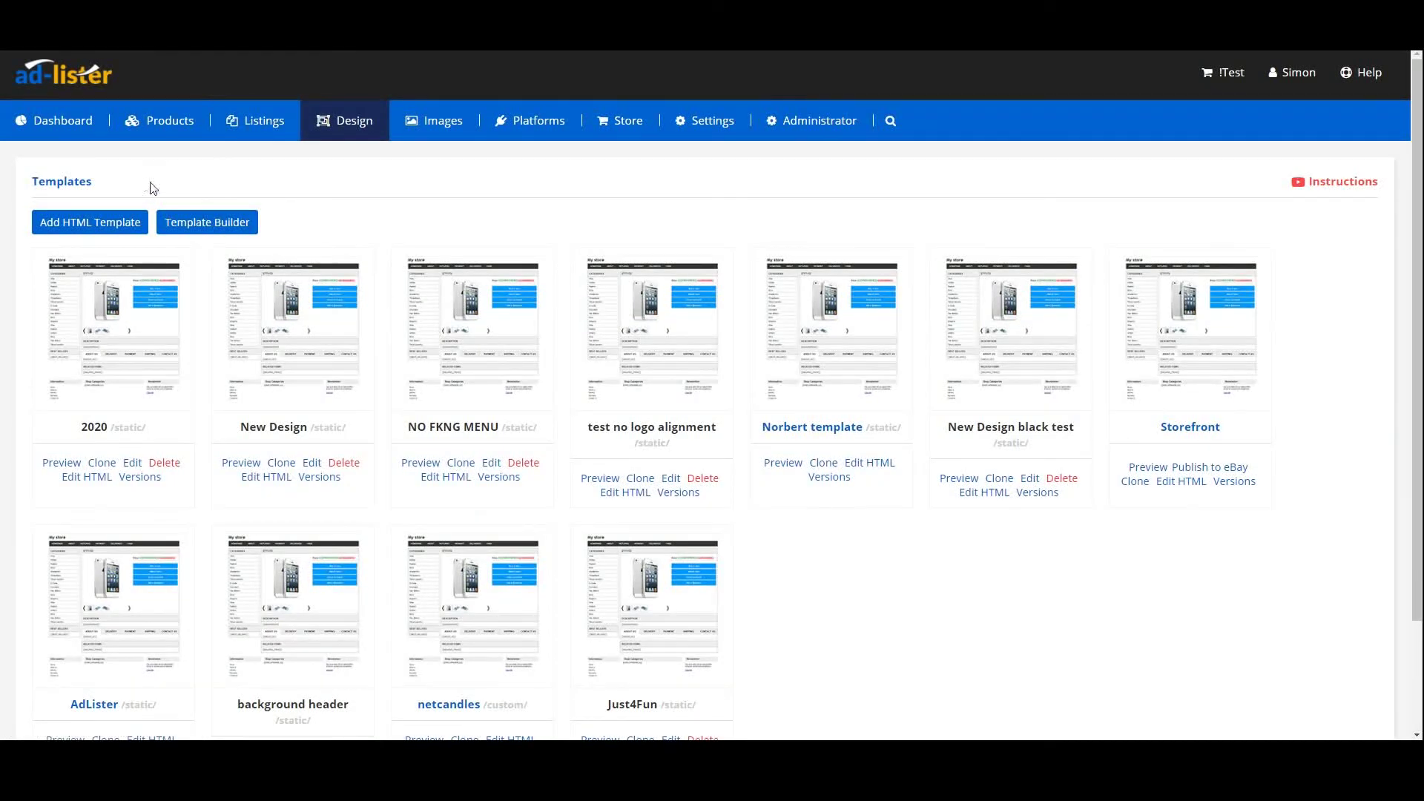
{"action": "left_click", "coordinate": [64, 125]}
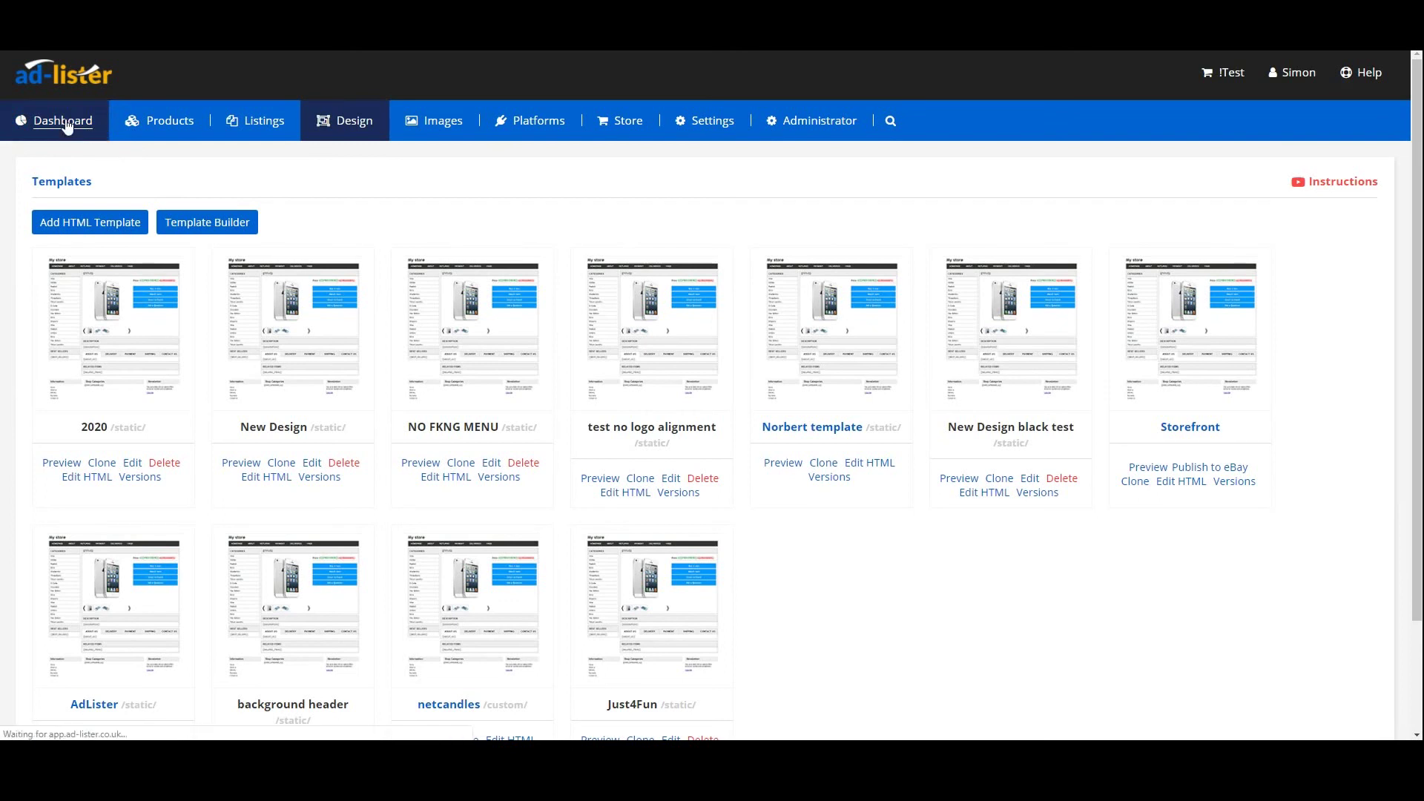